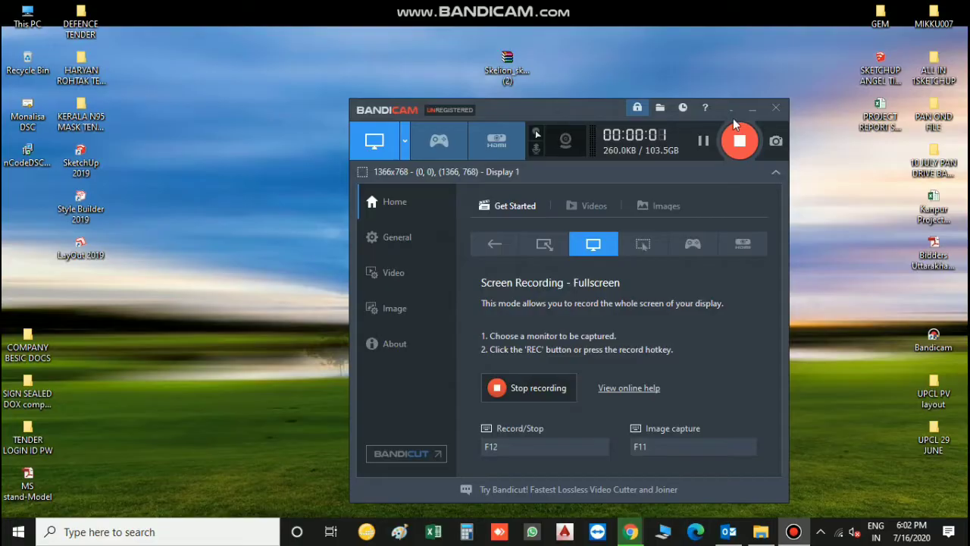
click(727, 109)
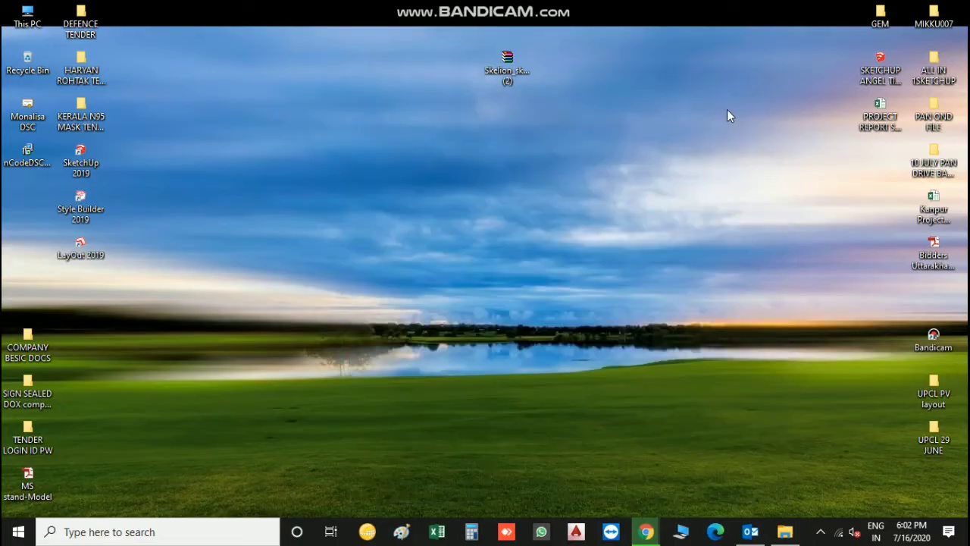
right_click(727, 109)
click(765, 151)
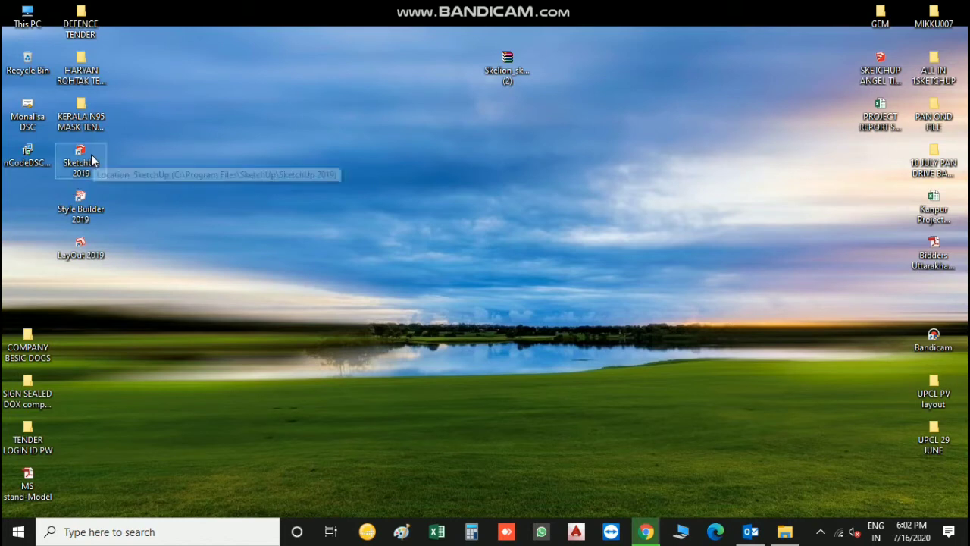
click(89, 157)
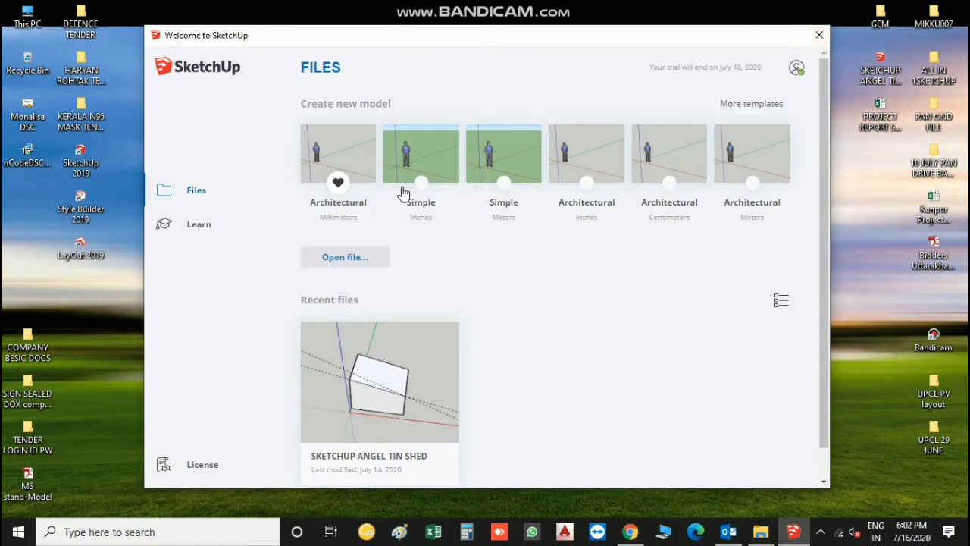
click(361, 182)
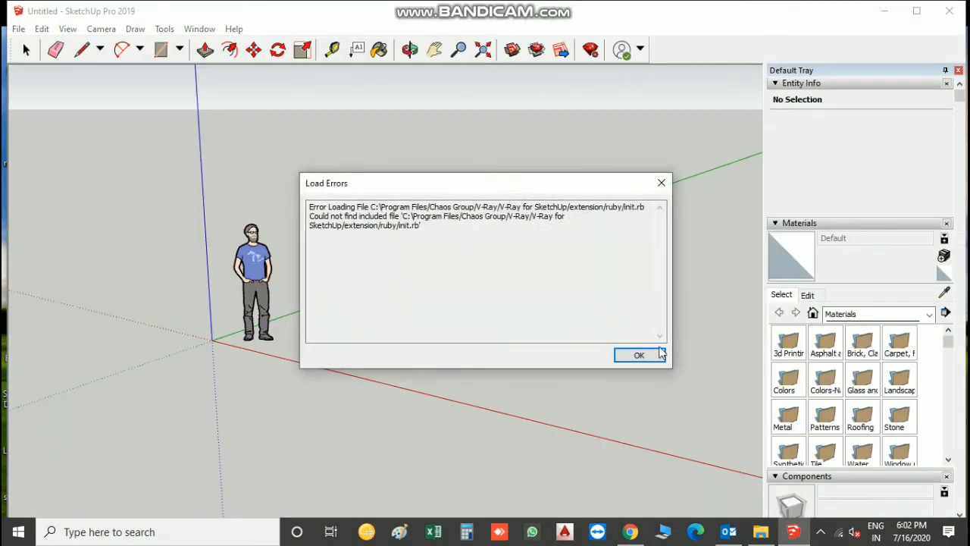
click(641, 354)
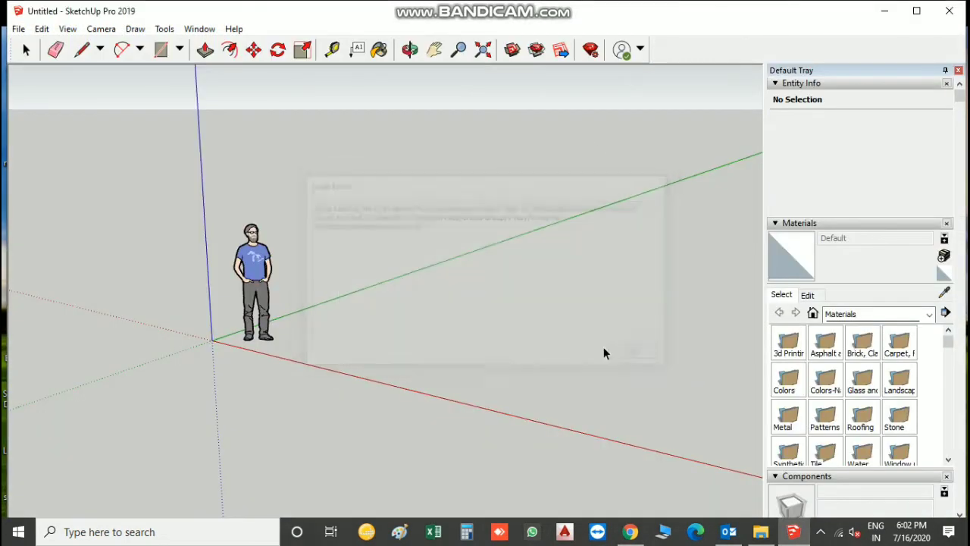
click(268, 285)
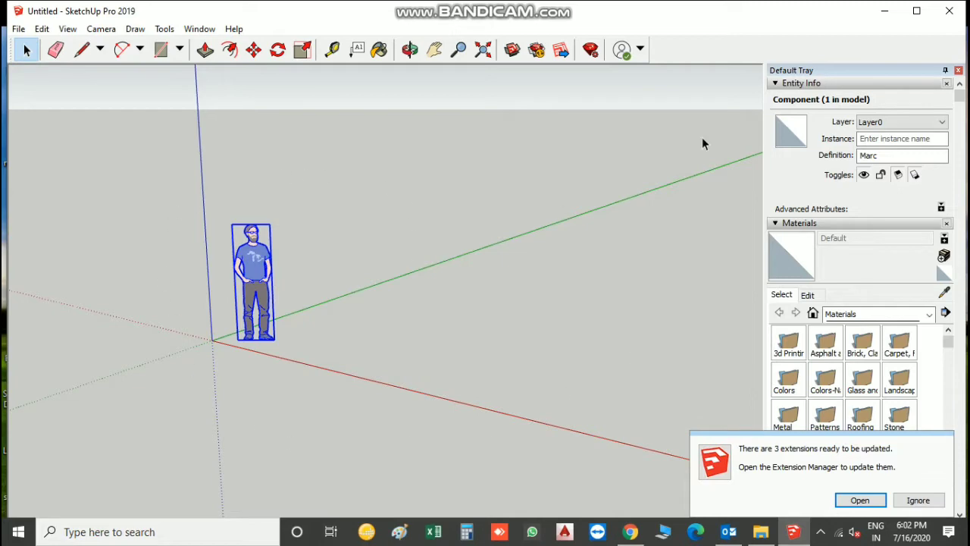
click(949, 11)
Launch Chrome and search Google for 'skelion download' to reach skelion.com/en/download.htm
right_click(480, 167)
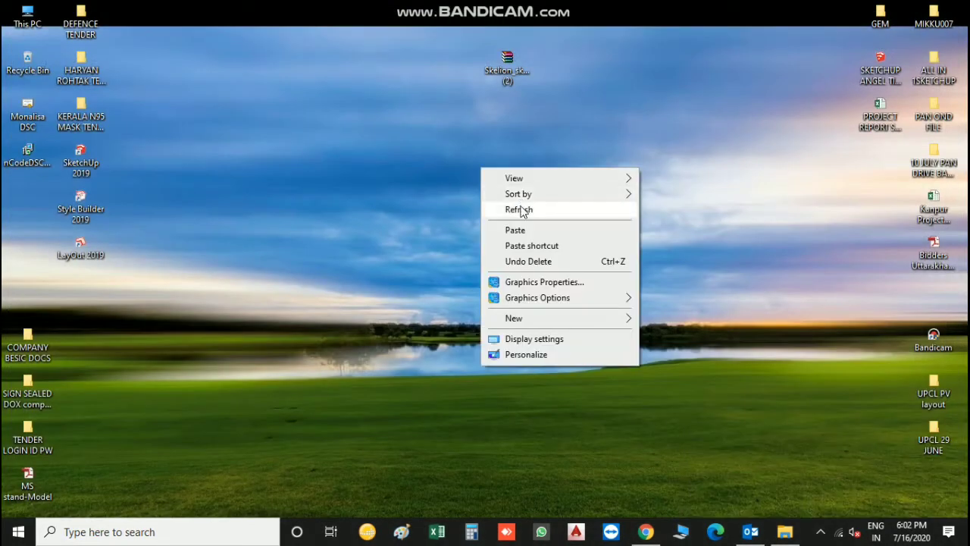
click(521, 211)
click(646, 531)
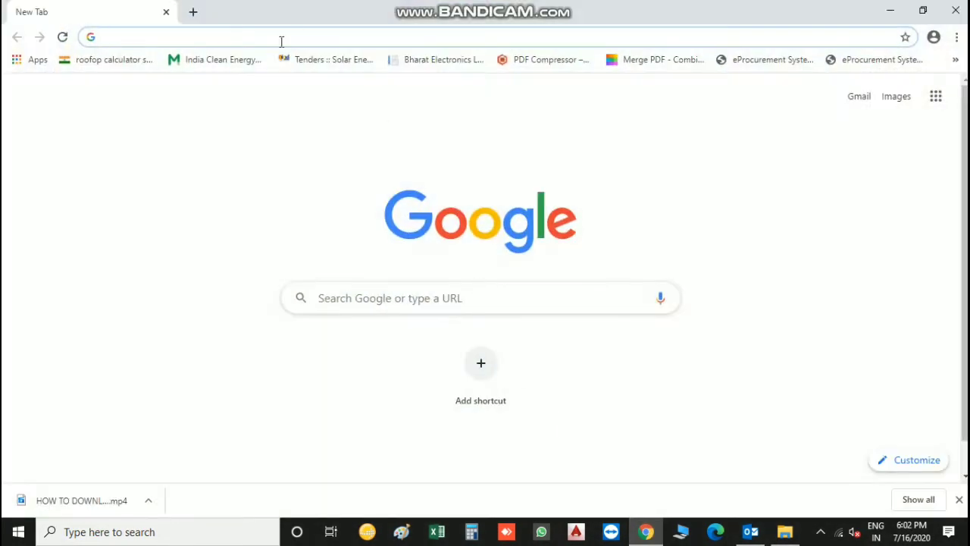
click(332, 301)
text(sk)
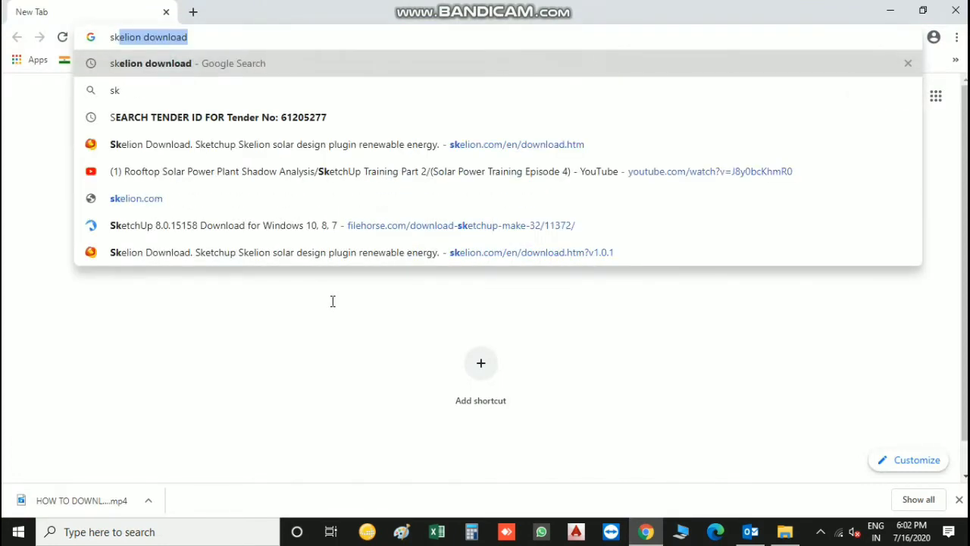
text(elion do)
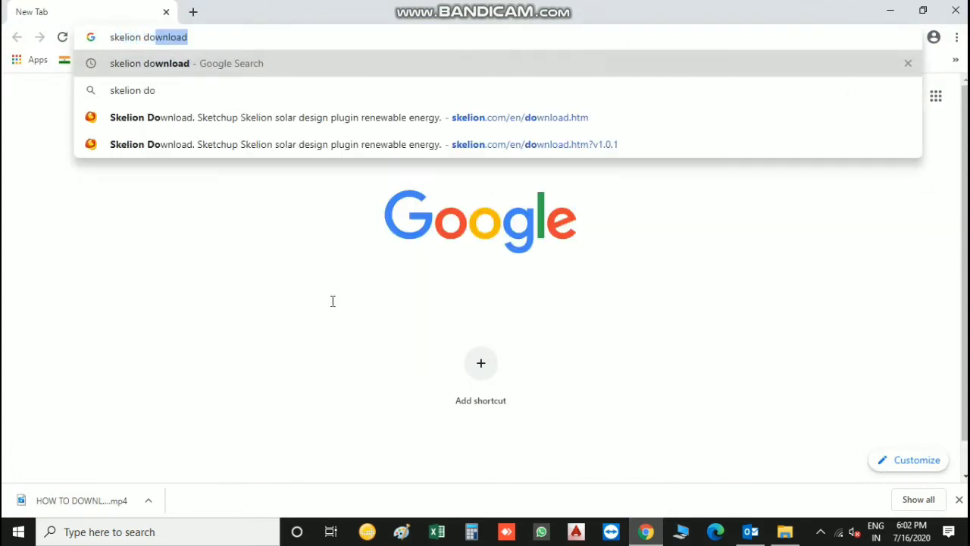
text(wnload)
key(Return)
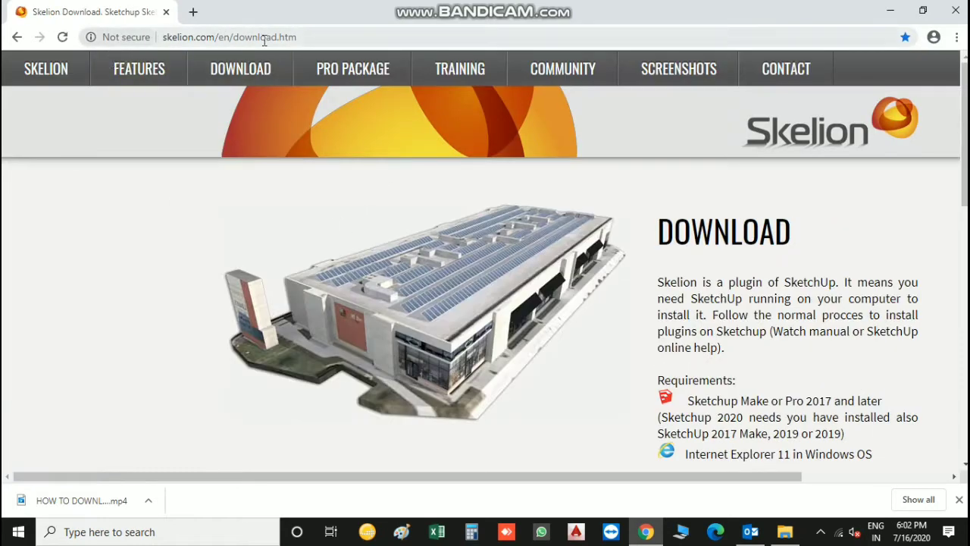
Reload the Skelion download page and scroll through its contents
drag(296, 36, 125, 43)
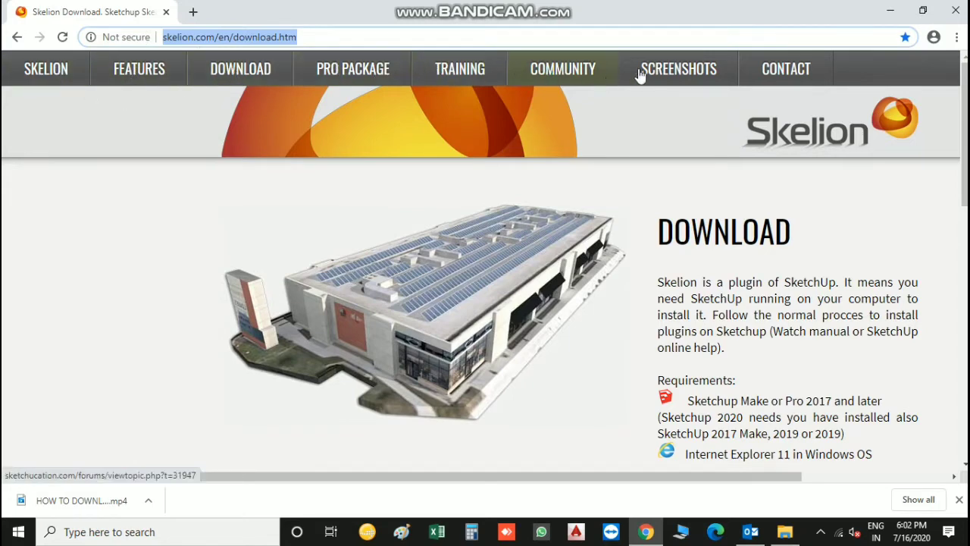
scroll(598, 292, down, 3)
scroll(599, 297, down, 2)
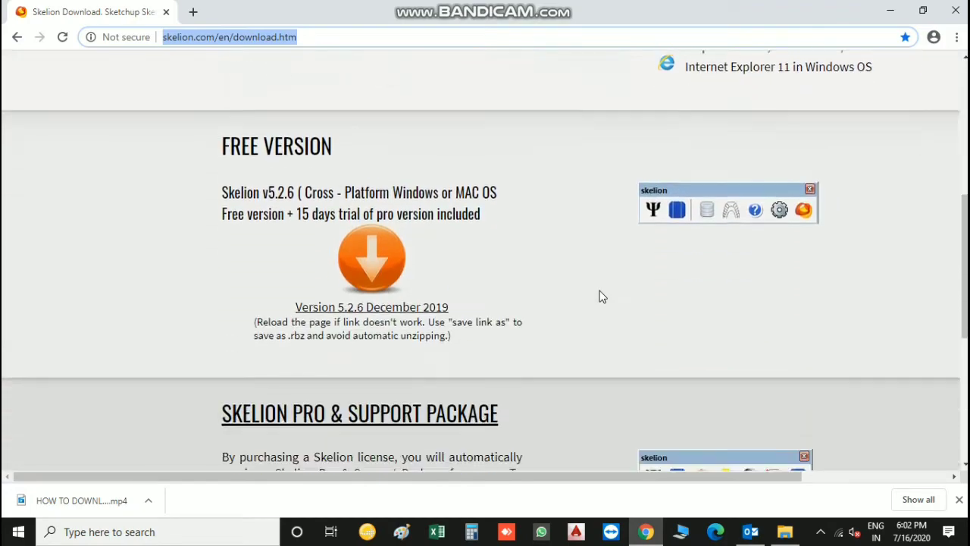
scroll(600, 296, down, 3)
scroll(599, 296, down, 2)
scroll(599, 296, up, 1)
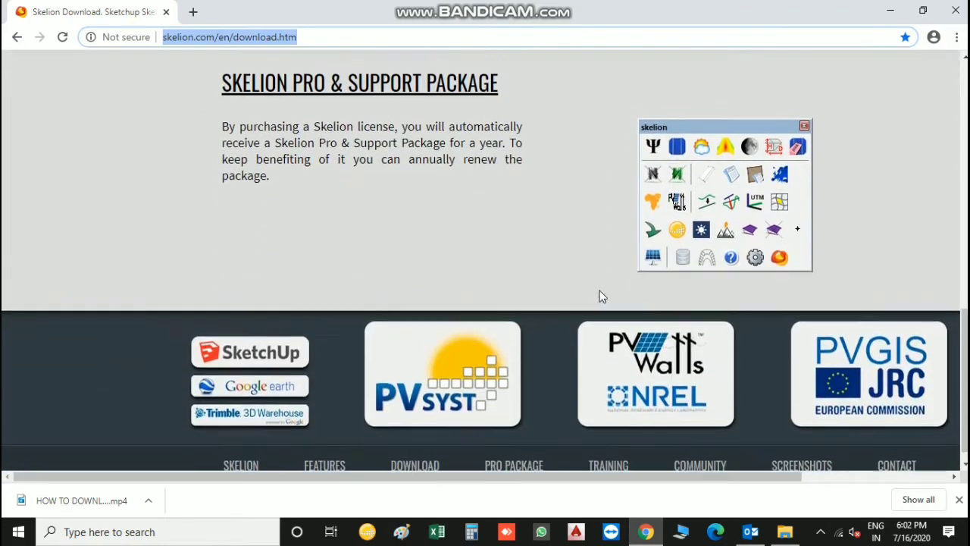
scroll(599, 297, up, 4)
scroll(600, 296, up, 5)
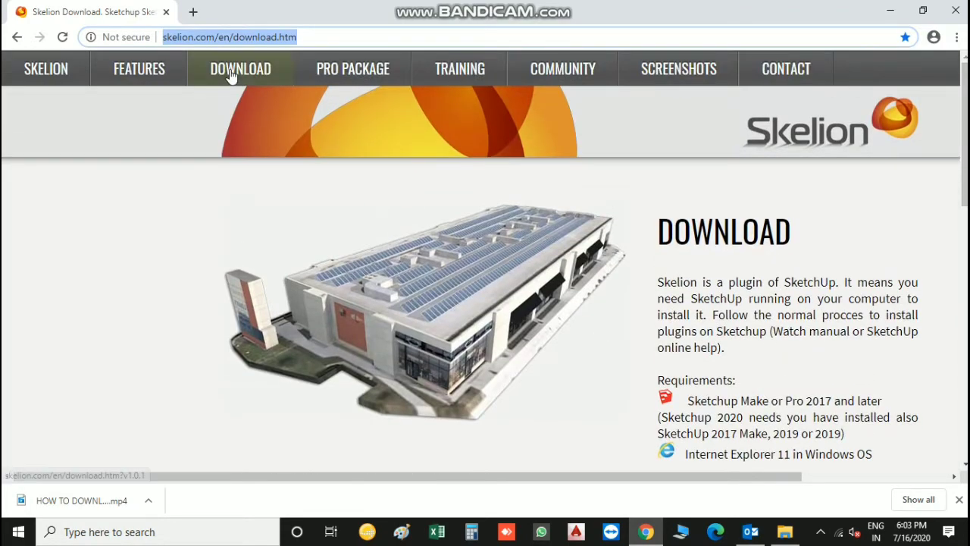
click(231, 76)
scroll(484, 157, down, 2)
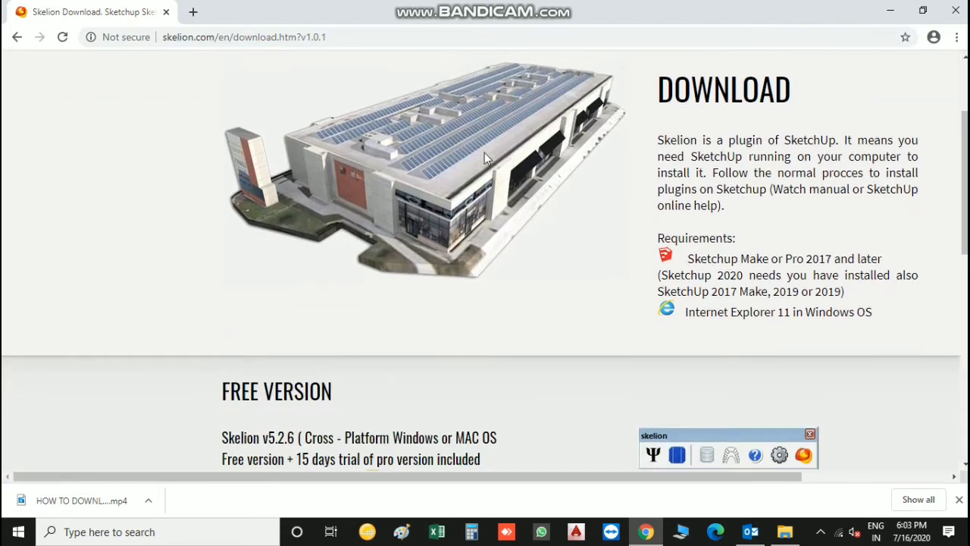
scroll(484, 157, down, 2)
scroll(440, 167, down, 1)
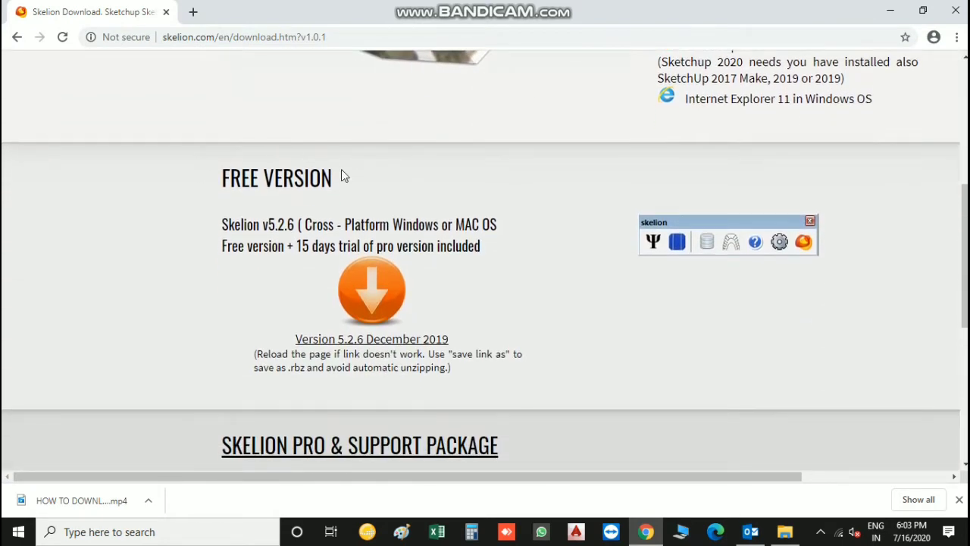
Find the FREE VERSION section and download Skelion Version 5.2.6 December 2019
drag(342, 176, 183, 180)
click(387, 205)
drag(291, 232, 193, 226)
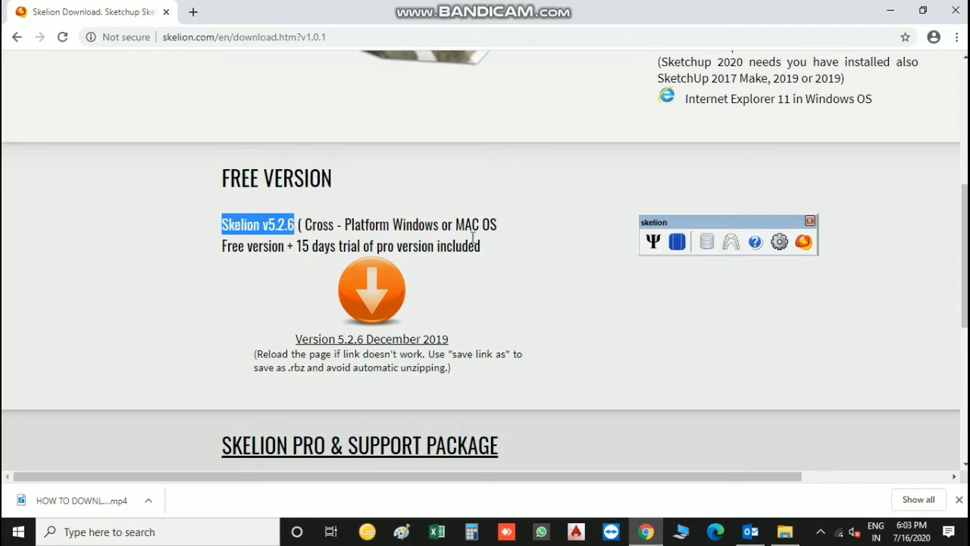
mouse_move(472, 237)
mouse_down()
mouse_move(477, 226)
mouse_move(357, 245)
mouse_move(213, 228)
mouse_up()
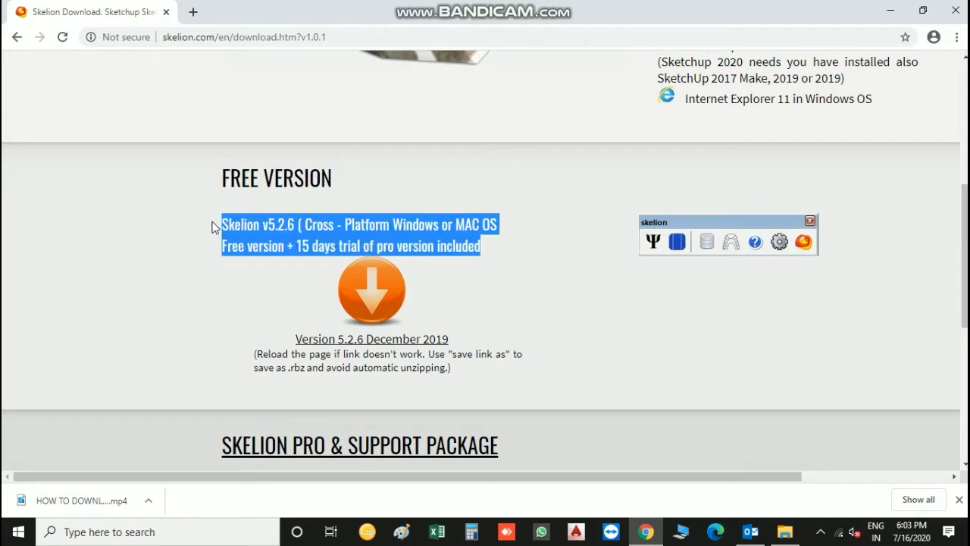
click(551, 269)
scroll(557, 271, down, 1)
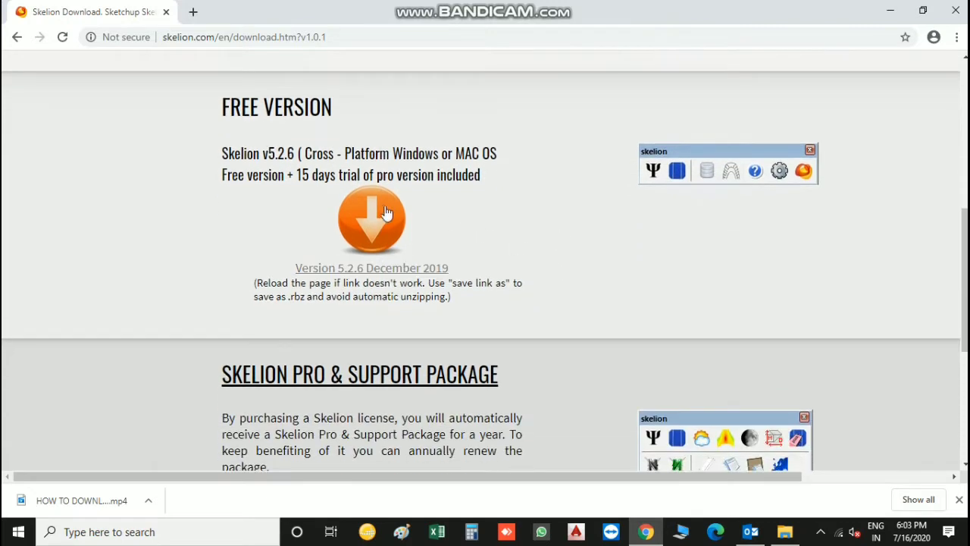
scroll(546, 253, down, 2)
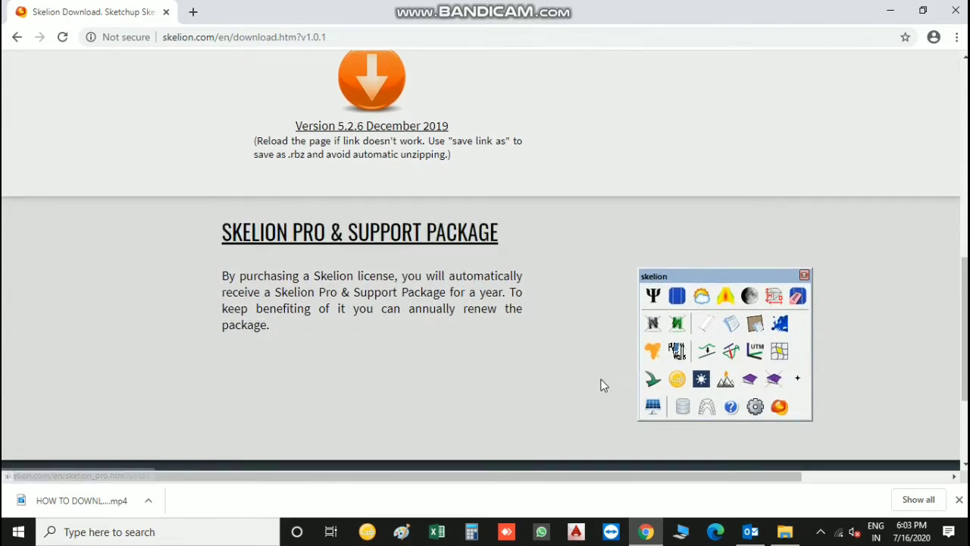
scroll(601, 319, up, 4)
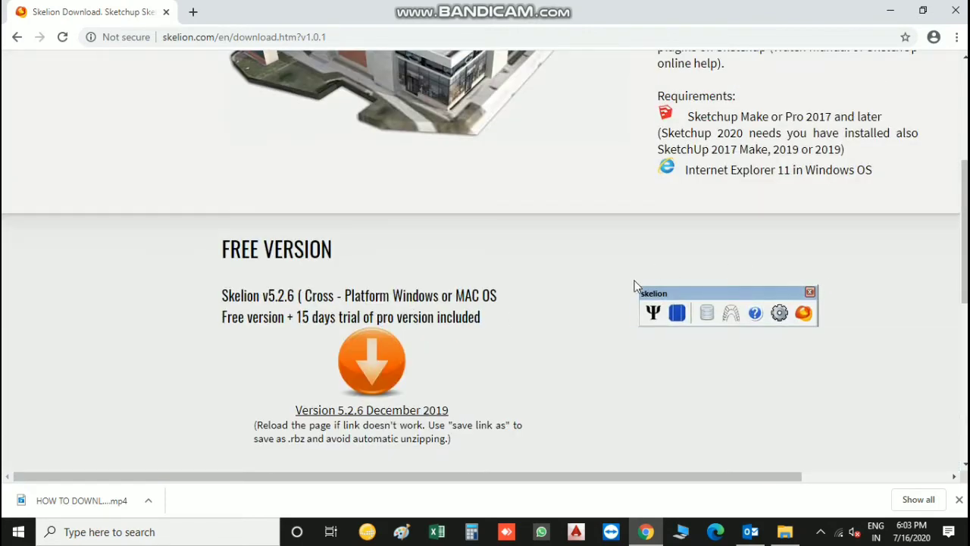
scroll(709, 311, up, 4)
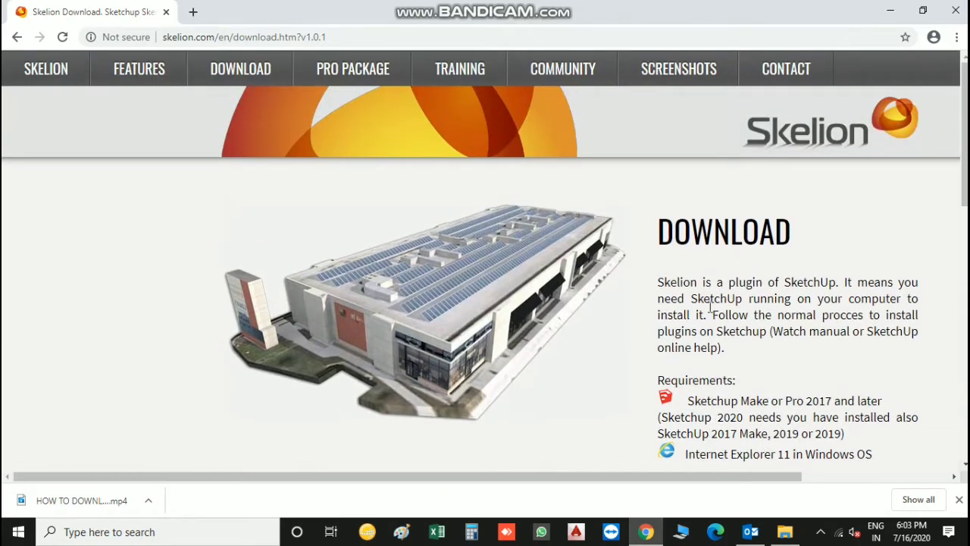
scroll(382, 134, down, 3)
scroll(399, 187, down, 3)
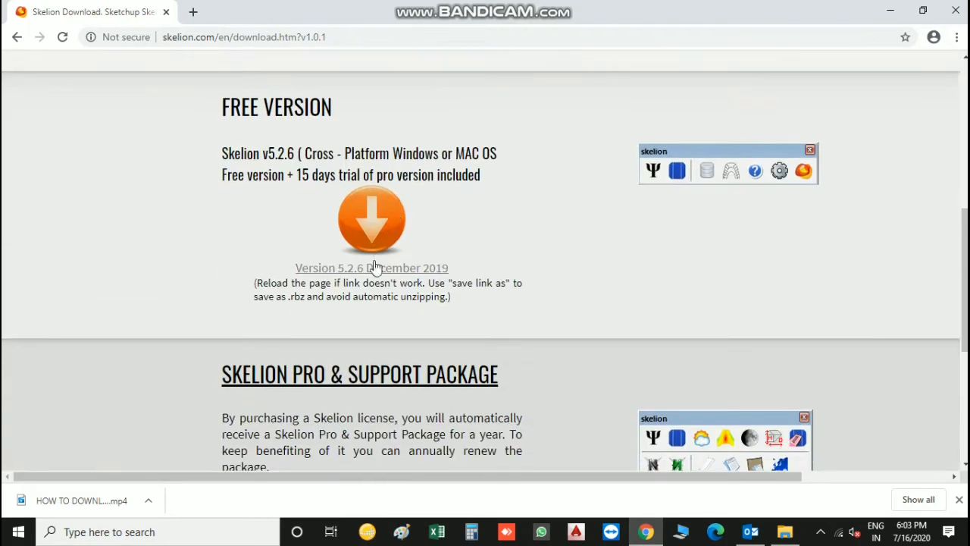
scroll(372, 264, down, 2)
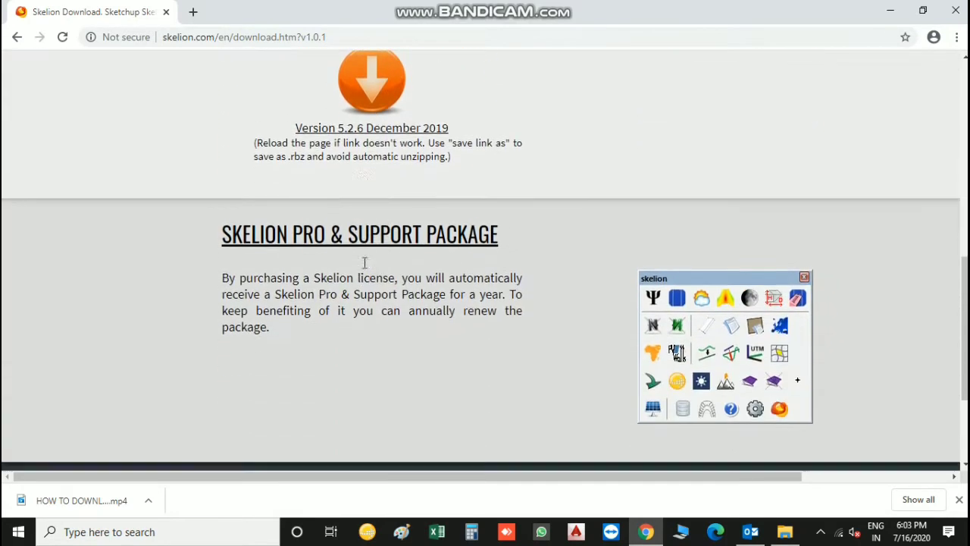
click(372, 127)
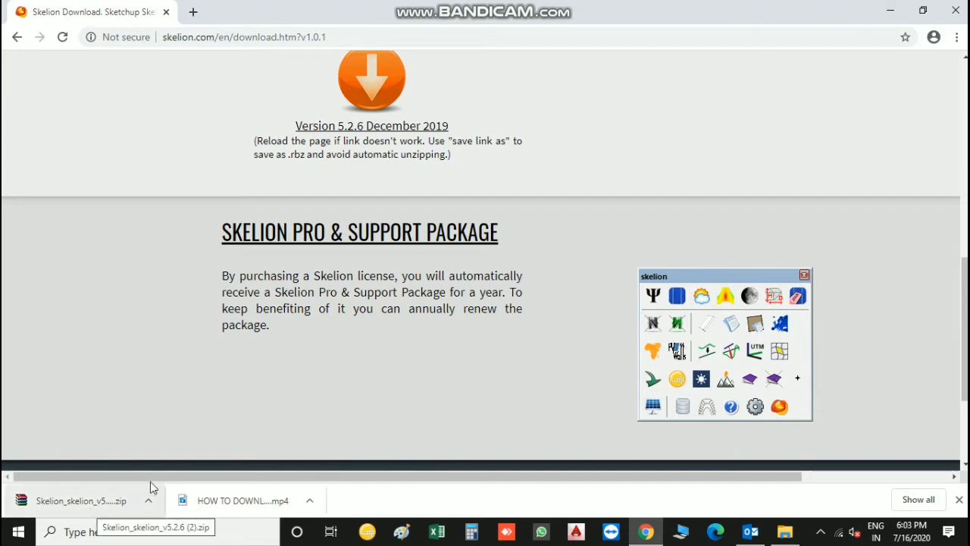
Extract the Skelion zip with WinRAR into a folder on the Desktop
click(891, 12)
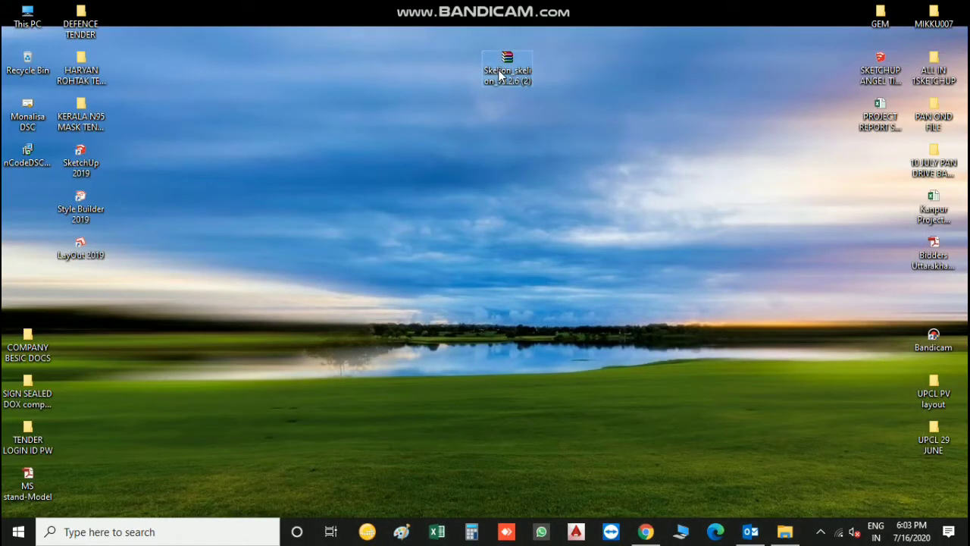
drag(499, 74, 393, 114)
right_click(392, 111)
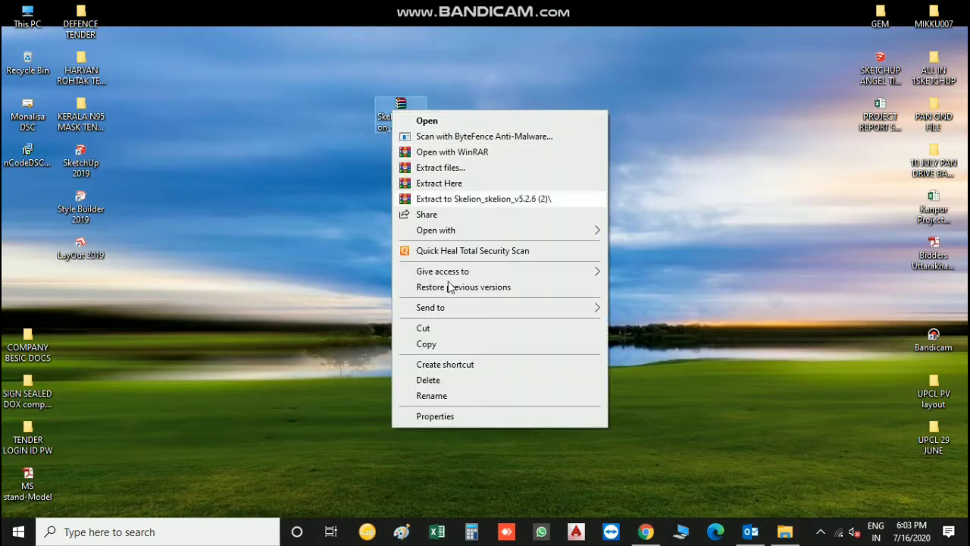
click(451, 167)
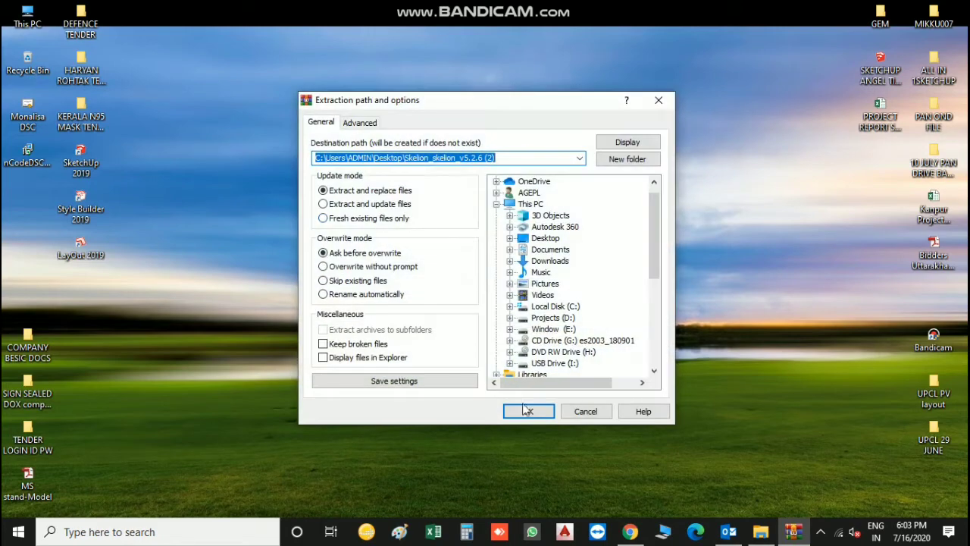
click(527, 410)
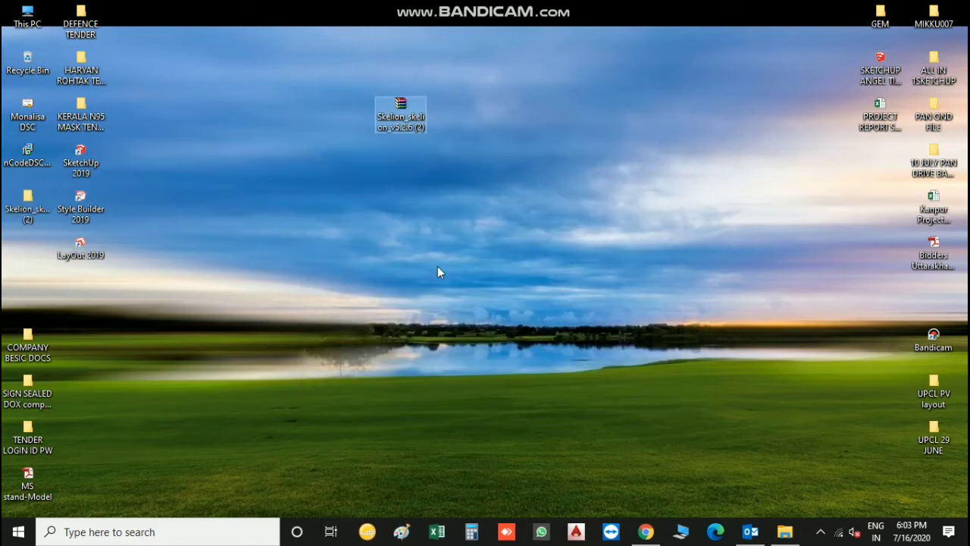
Place the extracted Skelion_skelion_v5.2.6 (2) folder below the archive and refresh the desktop
drag(27, 206, 401, 162)
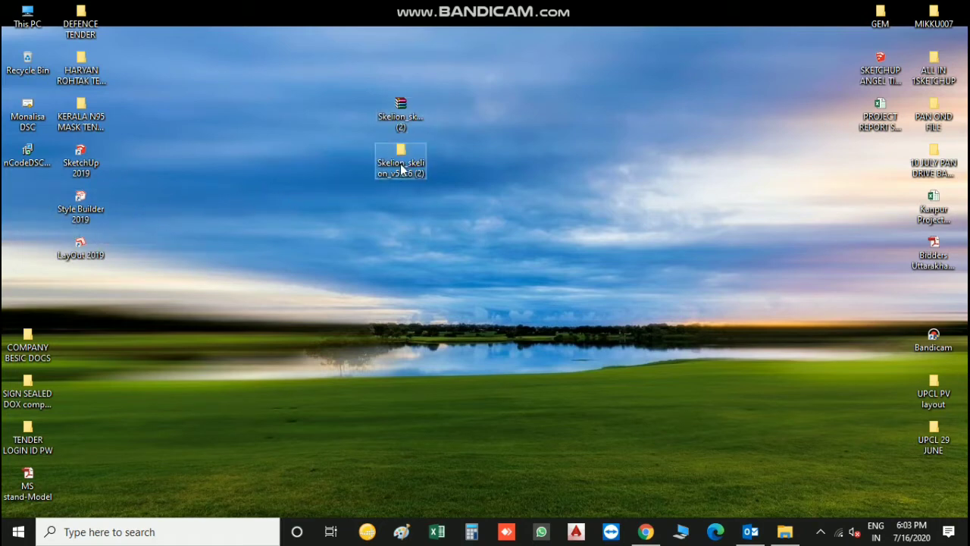
right_click(489, 89)
click(526, 131)
Copy the skelion folder and skelion.rb from the extracted folder
double_click(422, 156)
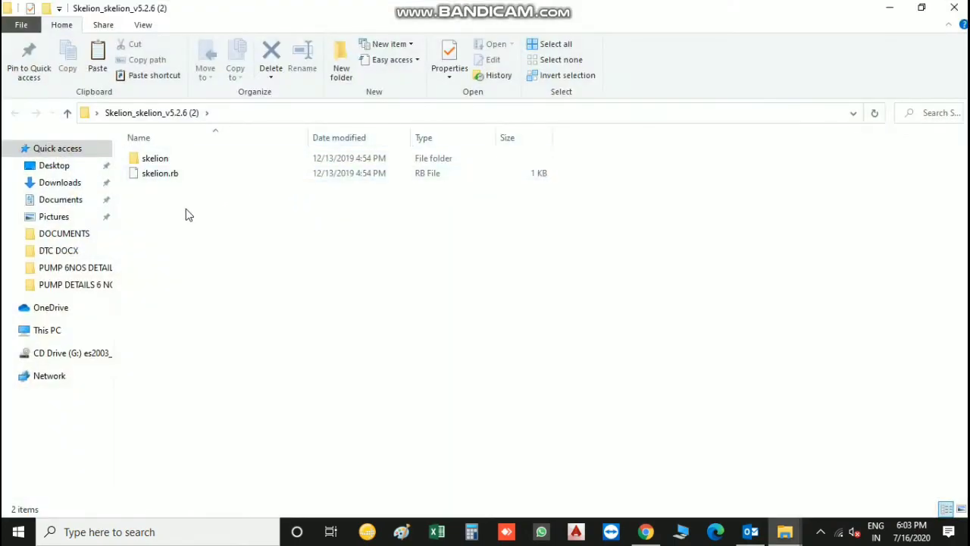
drag(186, 209, 168, 161)
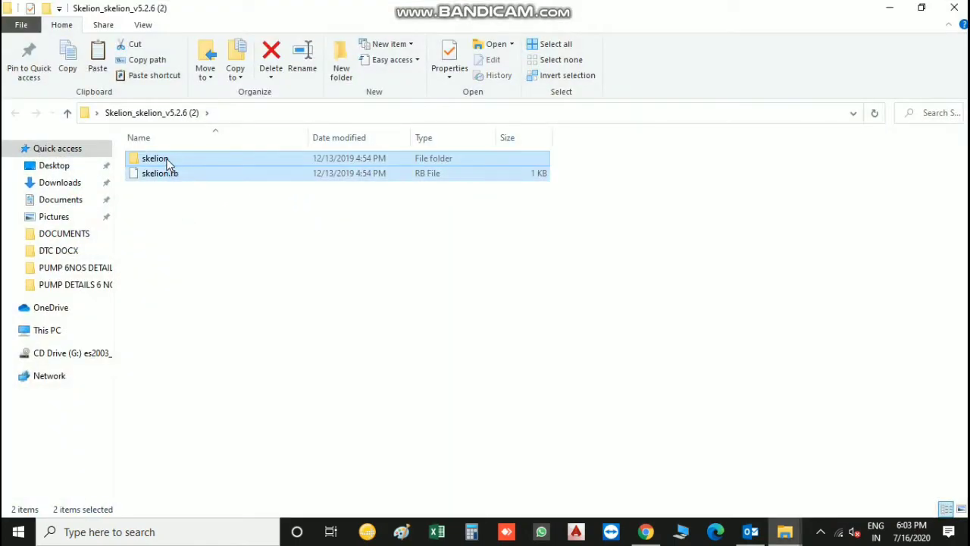
right_click(230, 160)
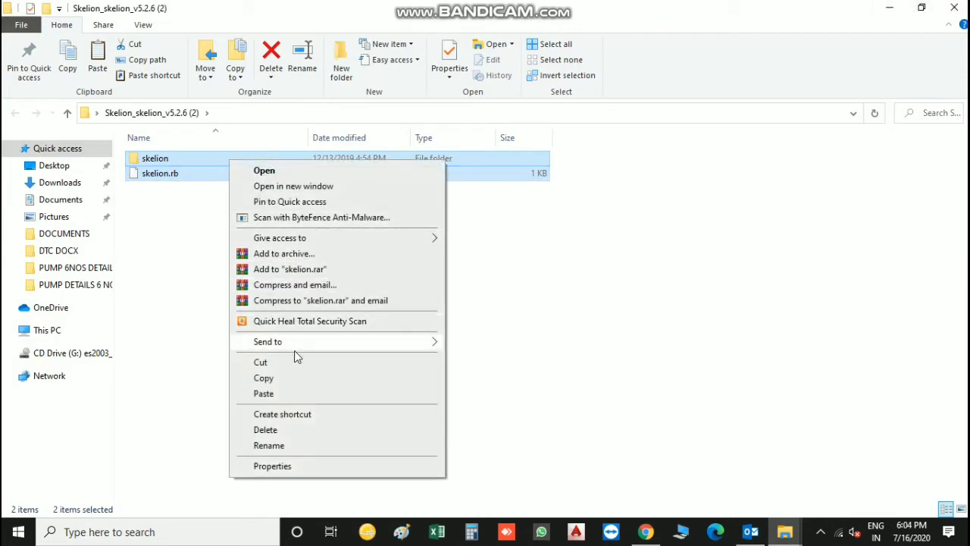
click(284, 377)
Open Local Disk (C:) and make hidden items visible in File Explorer
click(887, 9)
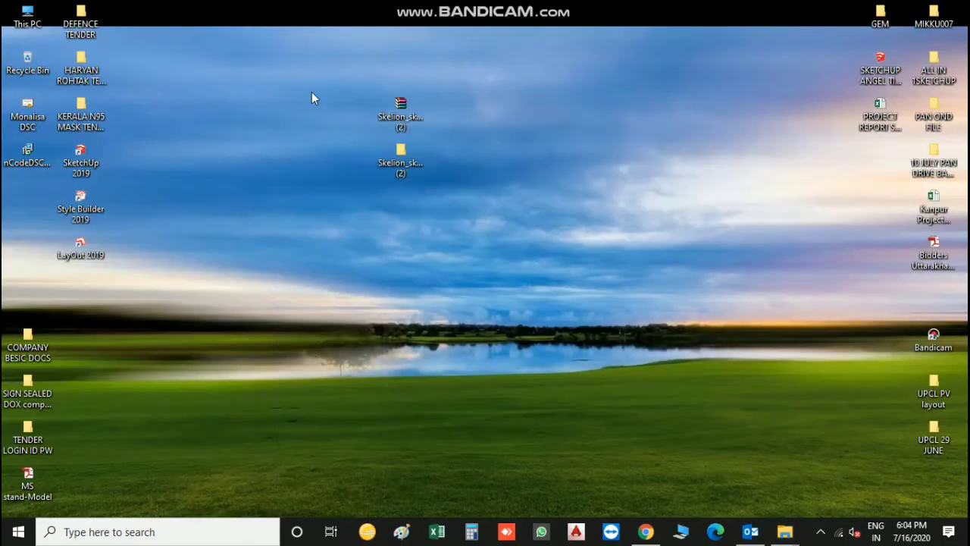
double_click(43, 30)
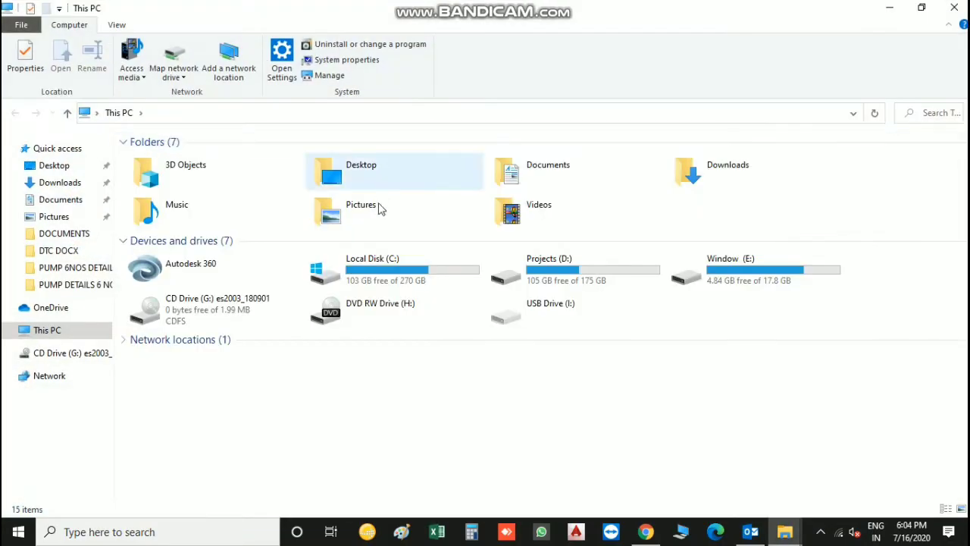
double_click(381, 261)
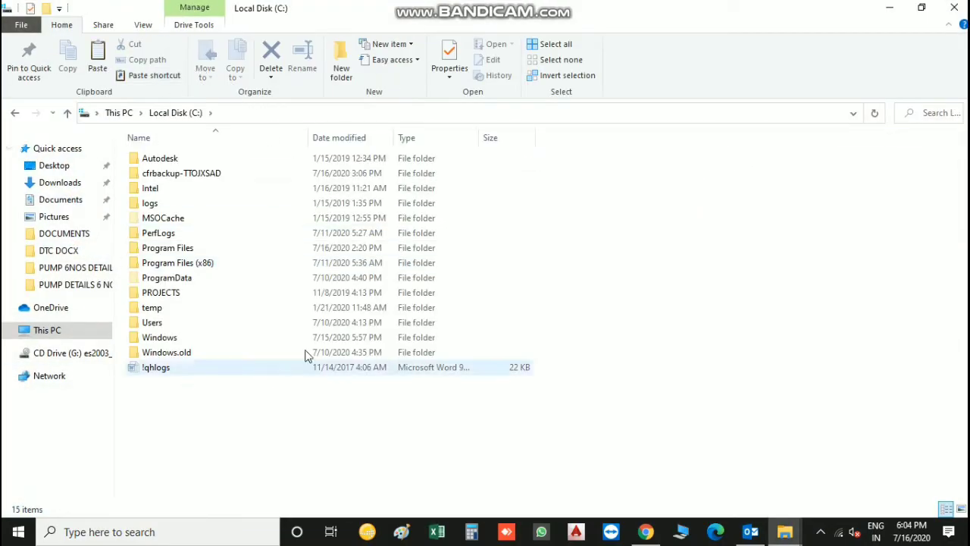
click(143, 26)
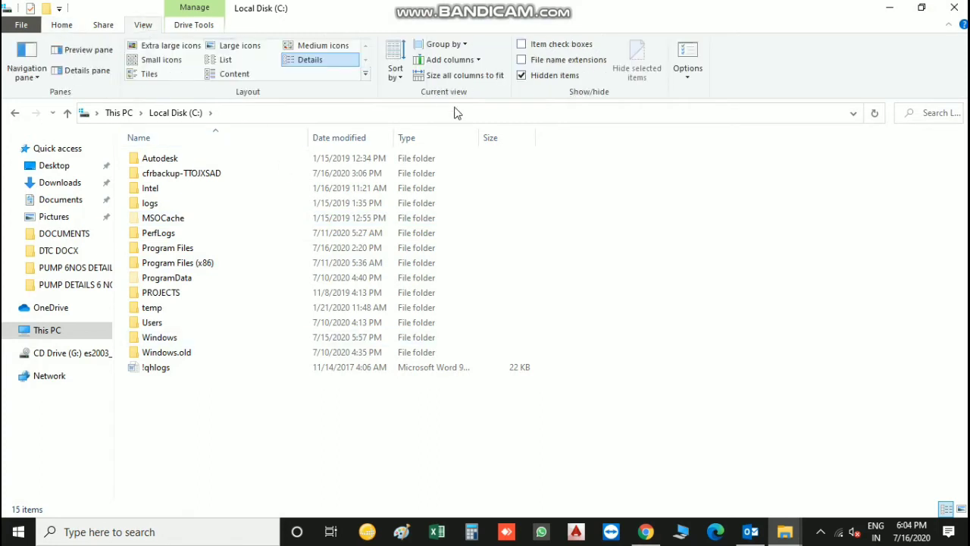
click(522, 76)
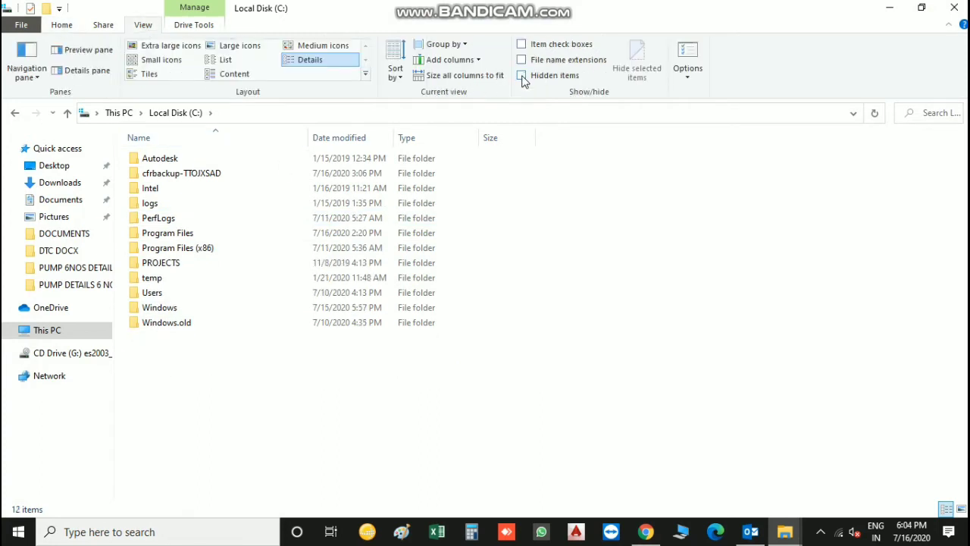
click(522, 76)
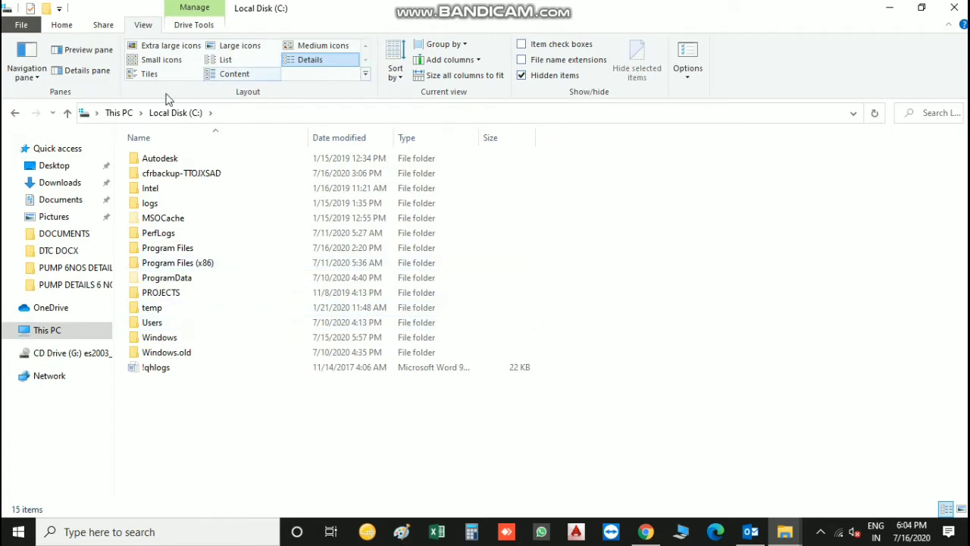
Paste both items into Users\<user>\AppData\Roaming\SketchUp\SketchUp 2019\SketchUp\Plugins
click(168, 326)
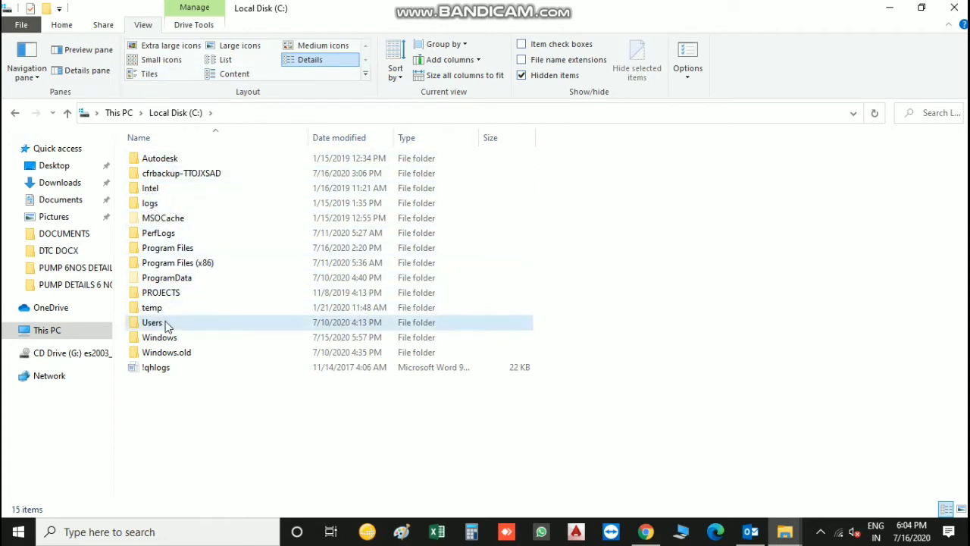
double_click(168, 326)
double_click(181, 159)
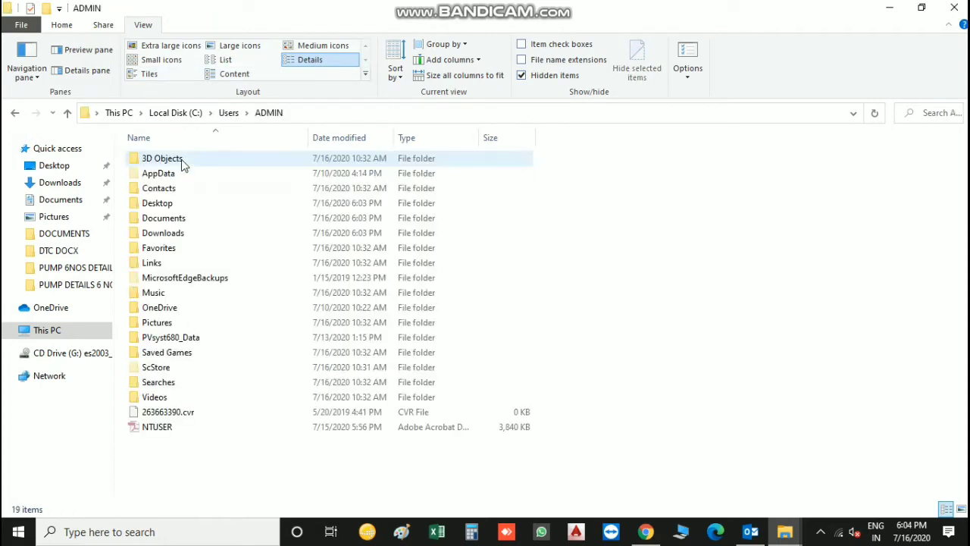
double_click(169, 173)
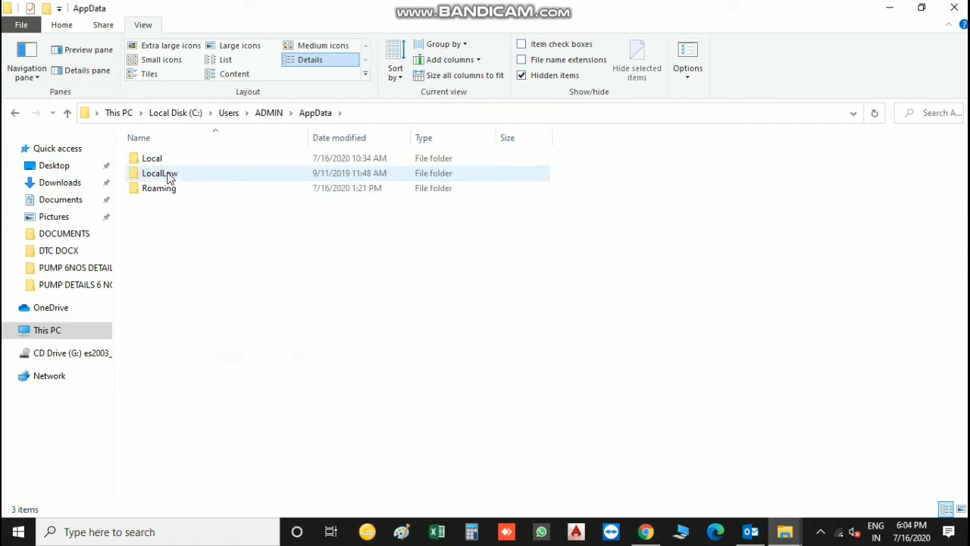
double_click(177, 191)
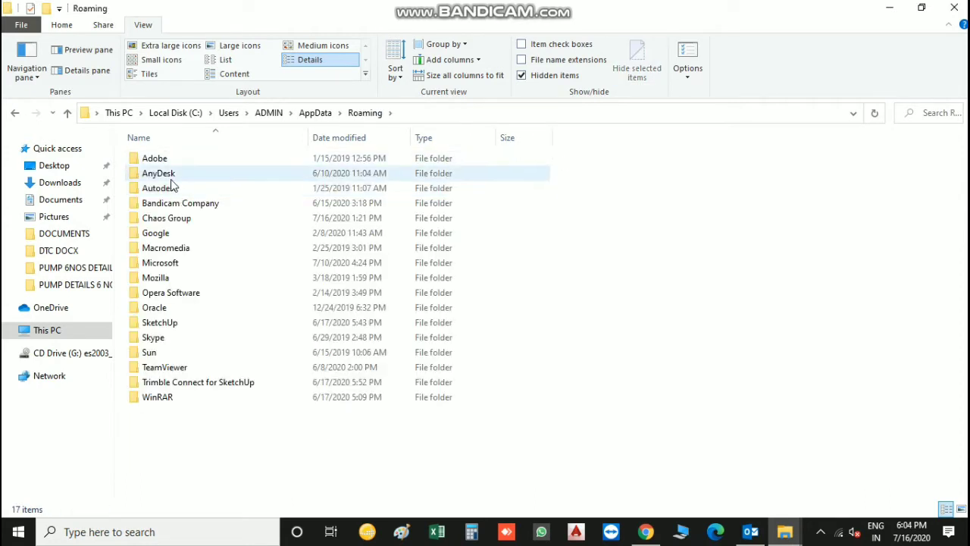
double_click(162, 323)
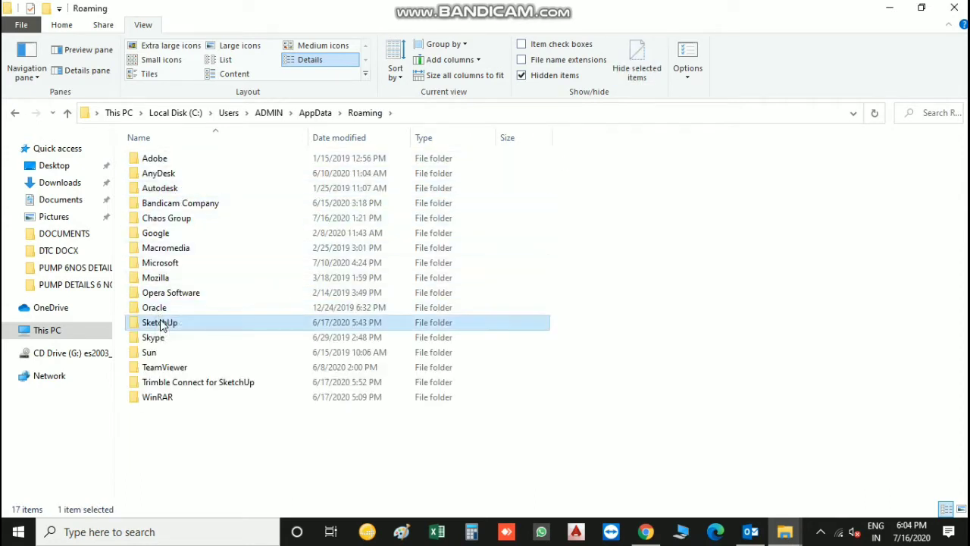
click(191, 174)
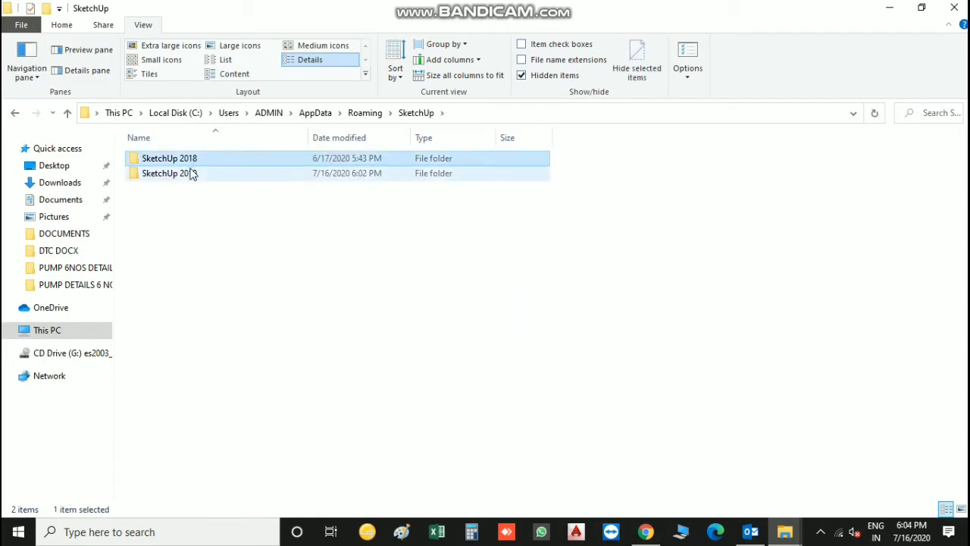
double_click(235, 181)
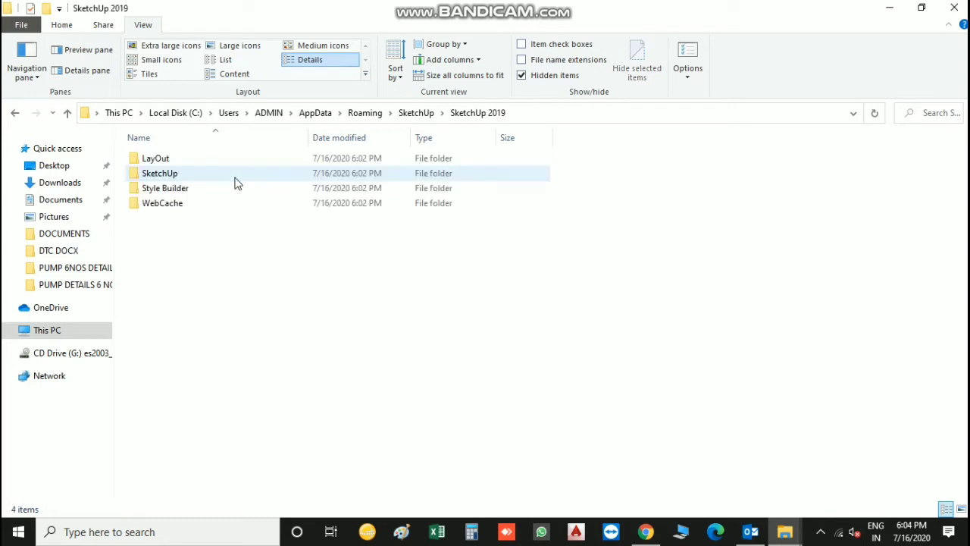
double_click(188, 181)
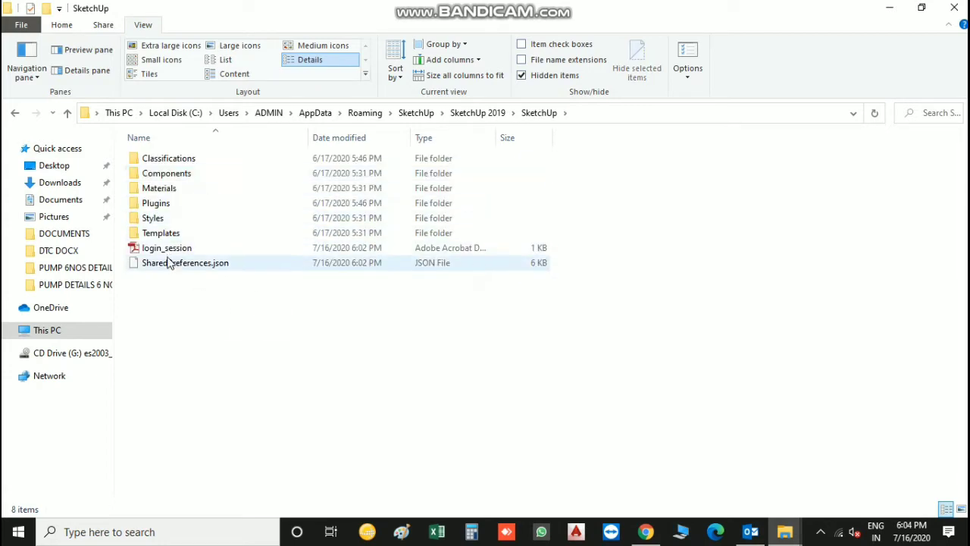
double_click(185, 206)
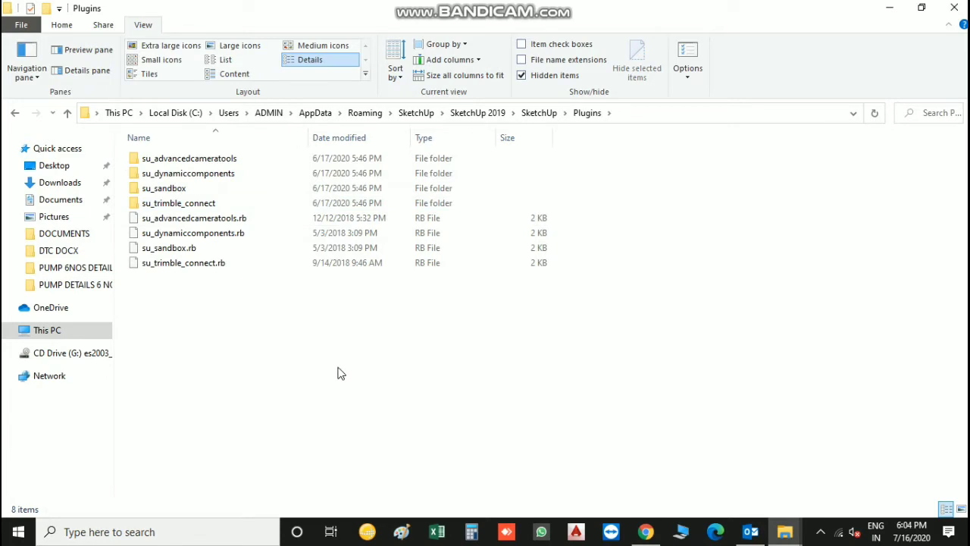
key(ctrl+v)
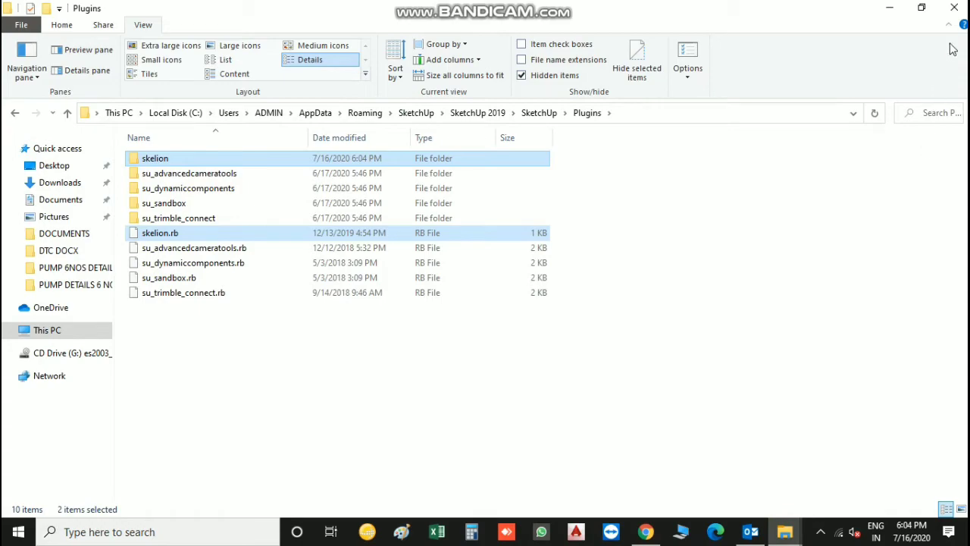
Close the Plugins window, launch SketchUp 2019 and start a new model from a template
click(956, 7)
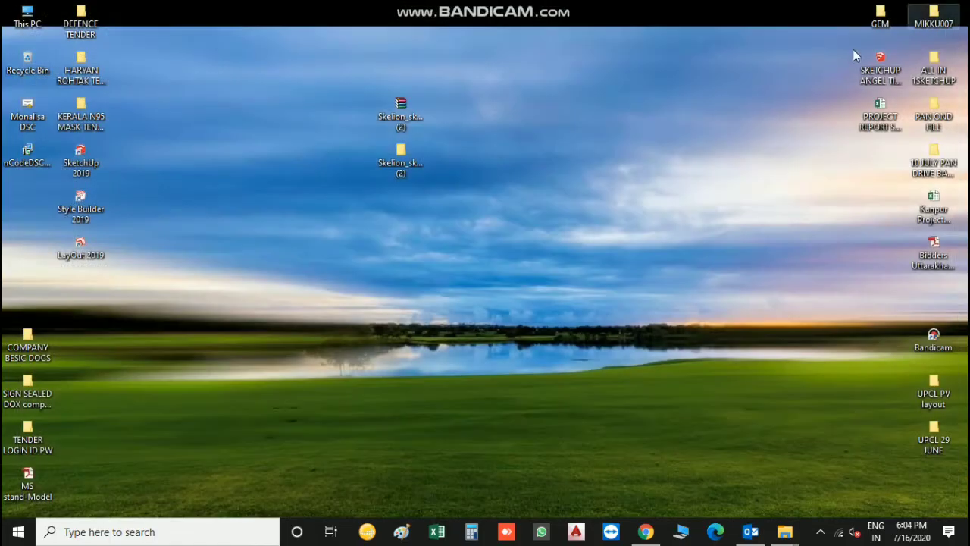
right_click(502, 121)
click(546, 160)
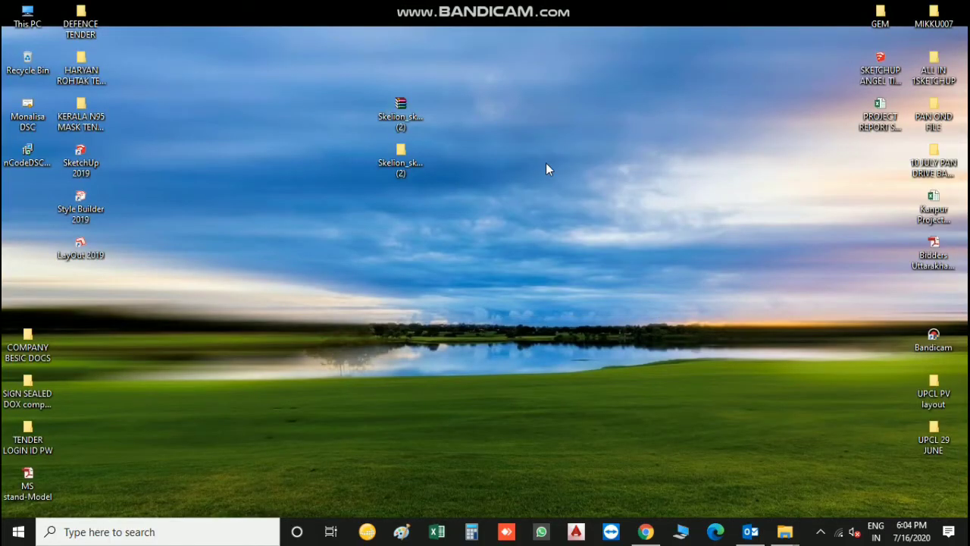
right_click(536, 148)
click(573, 189)
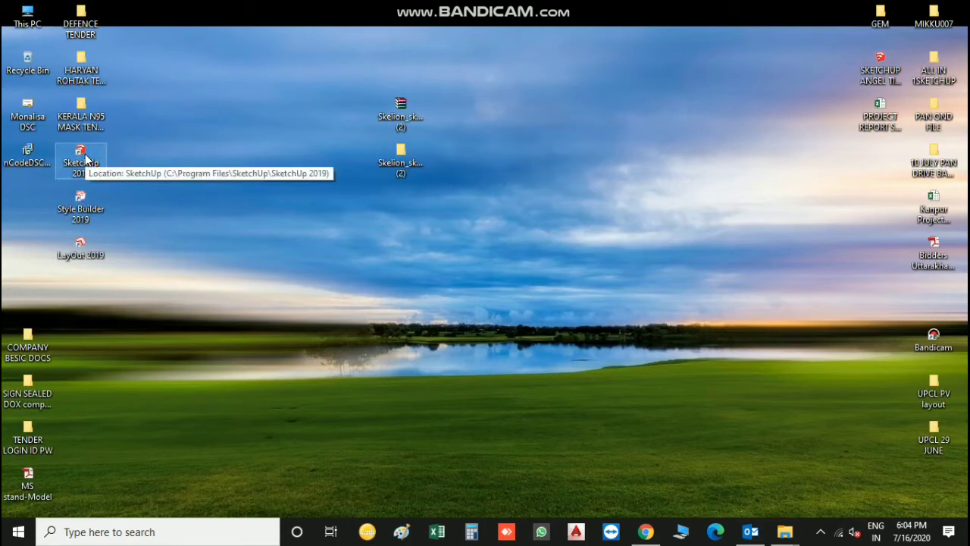
double_click(81, 158)
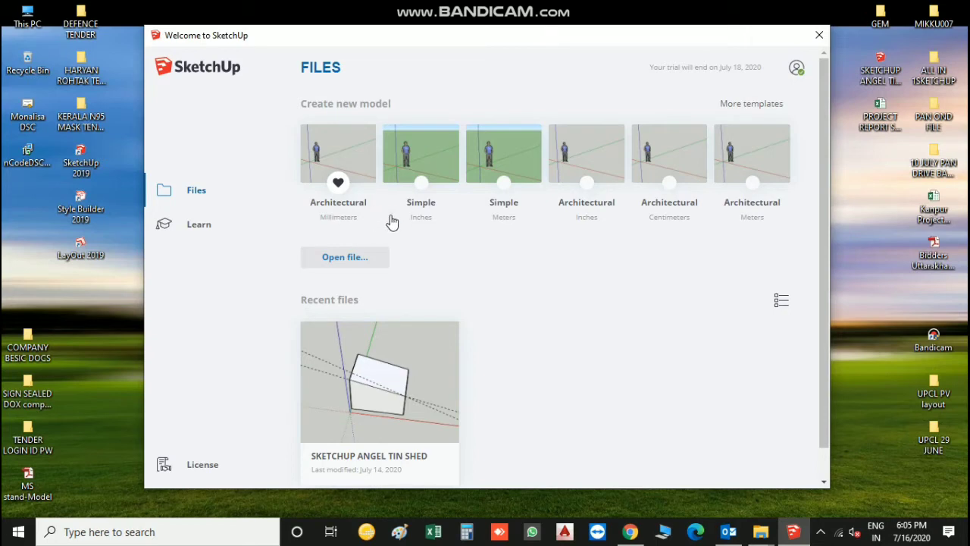
click(351, 168)
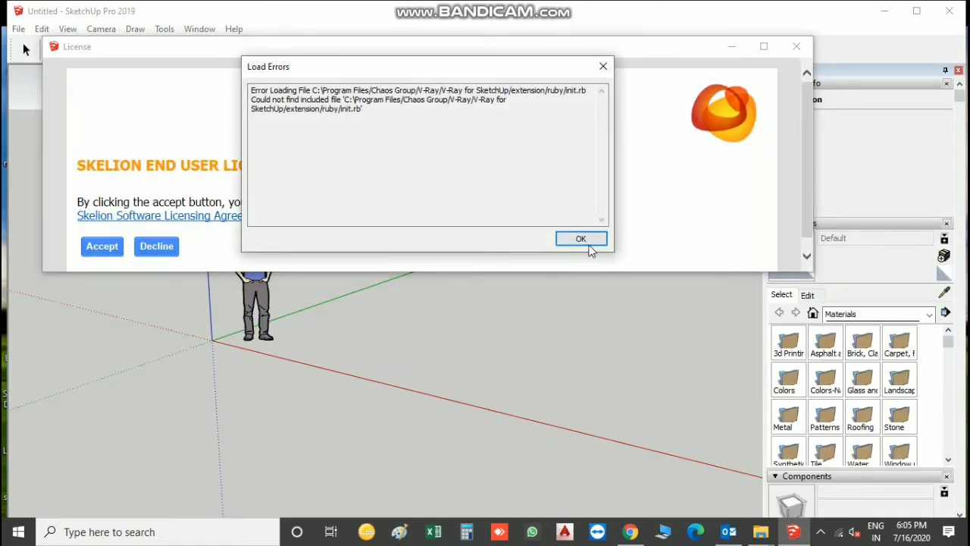
Dismiss the V-Ray load error, accept the Skelion licence and acknowledge the installation message
click(584, 241)
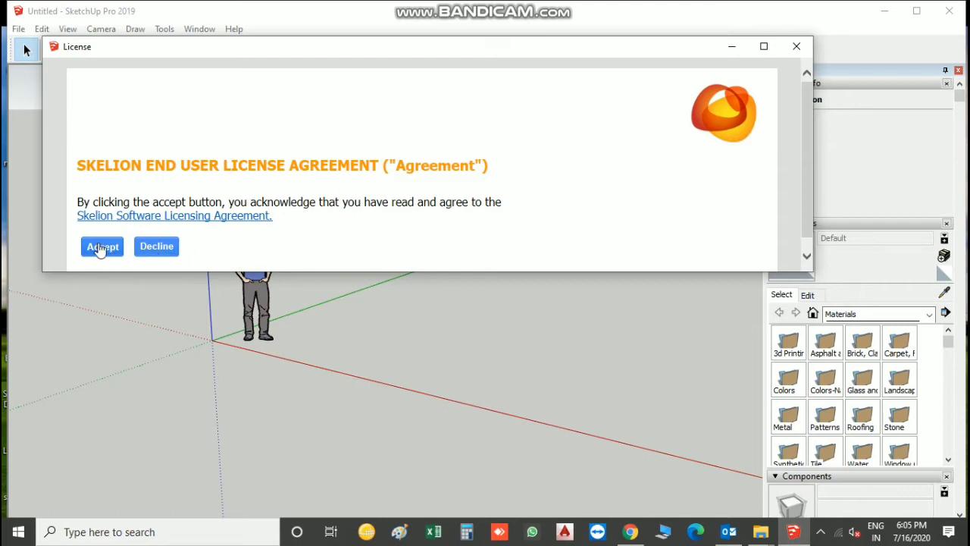
click(99, 249)
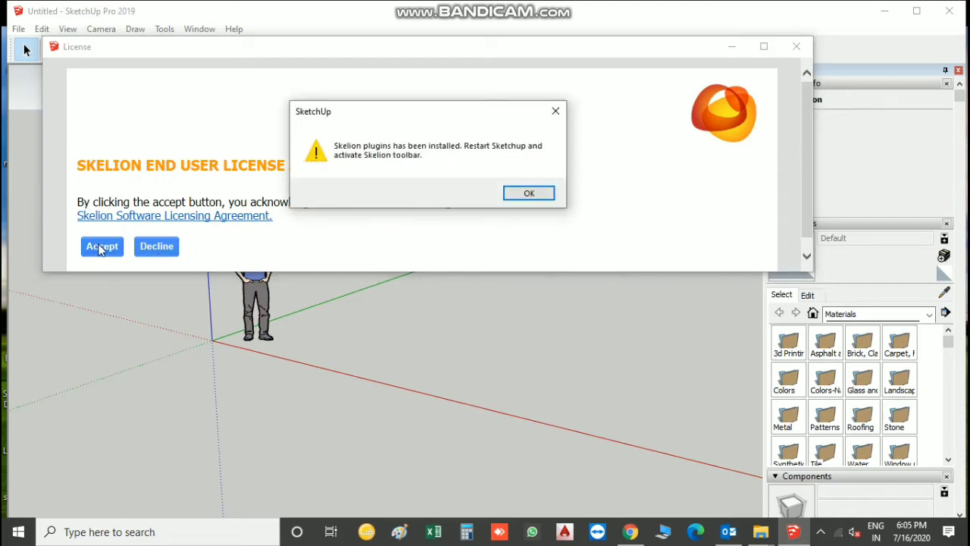
click(523, 194)
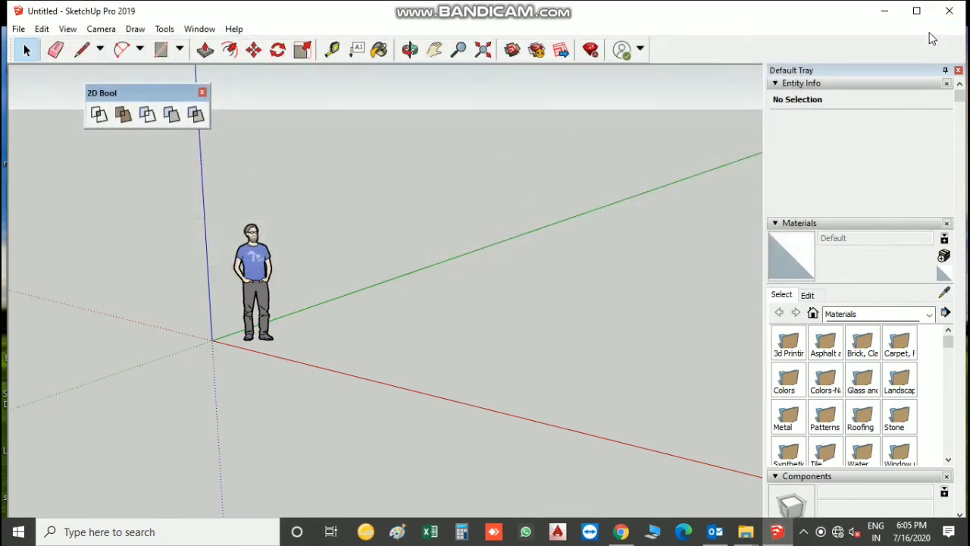
Close and relaunch SketchUp 2019, starting a fresh model from the Welcome window
click(948, 10)
right_click(541, 143)
click(580, 184)
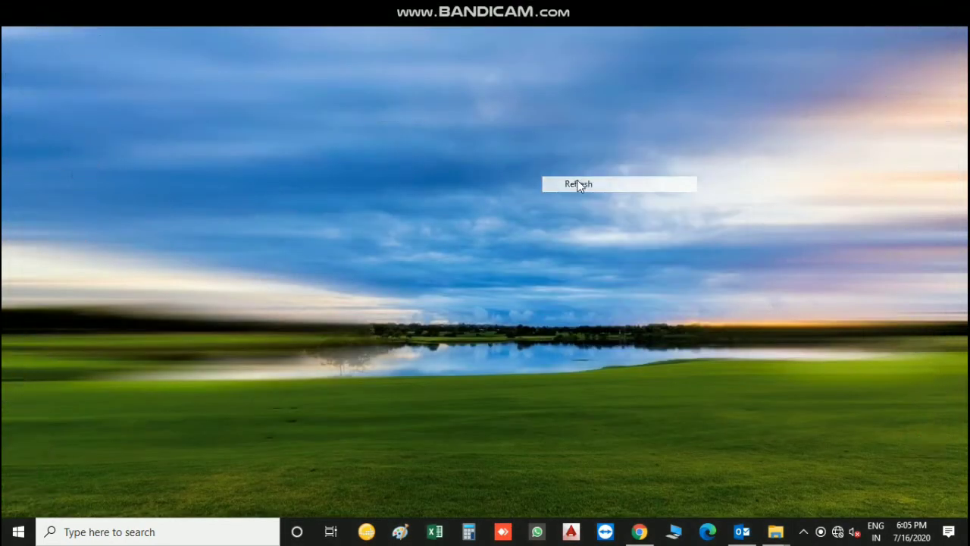
double_click(81, 152)
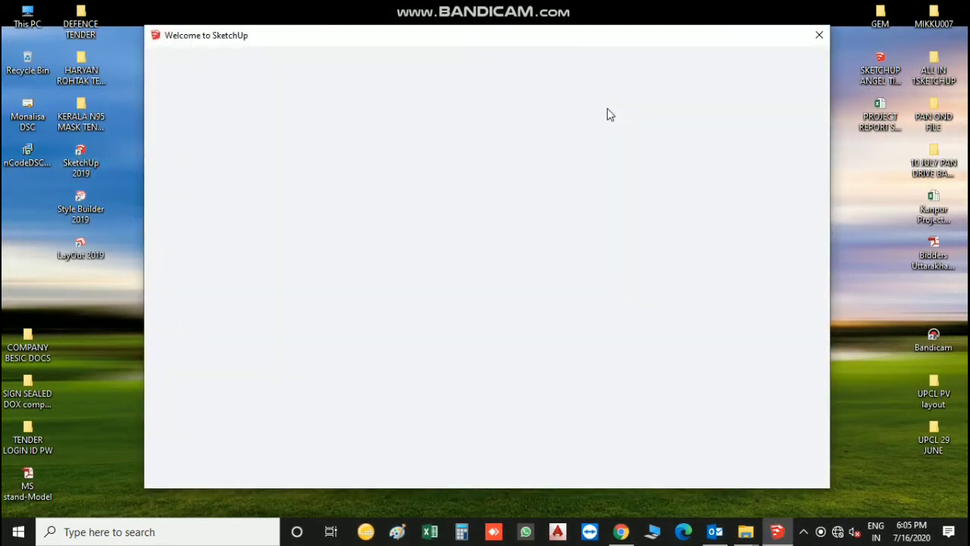
click(357, 155)
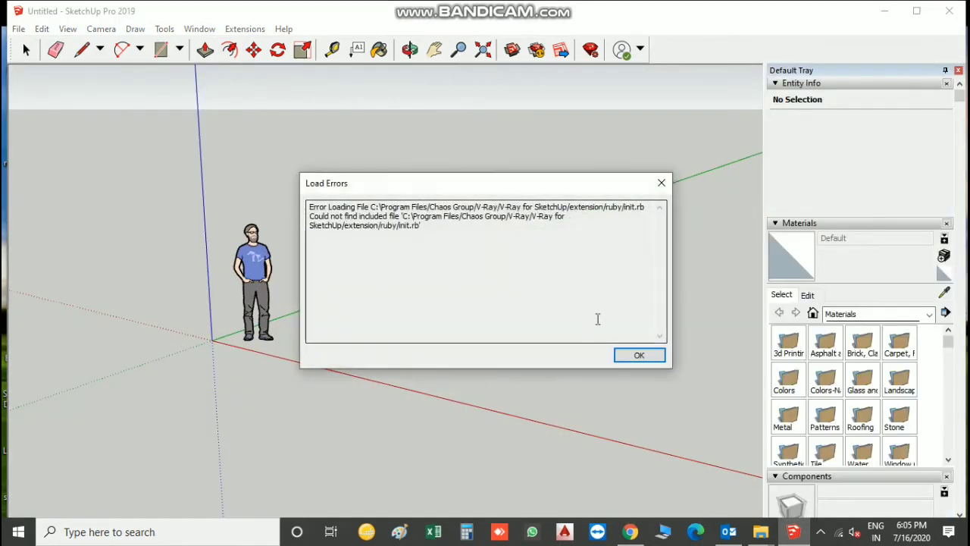
Dismiss the V-Ray error, move the Skelion toolbar, check Extensions > Skelion, and select the person figure
click(622, 356)
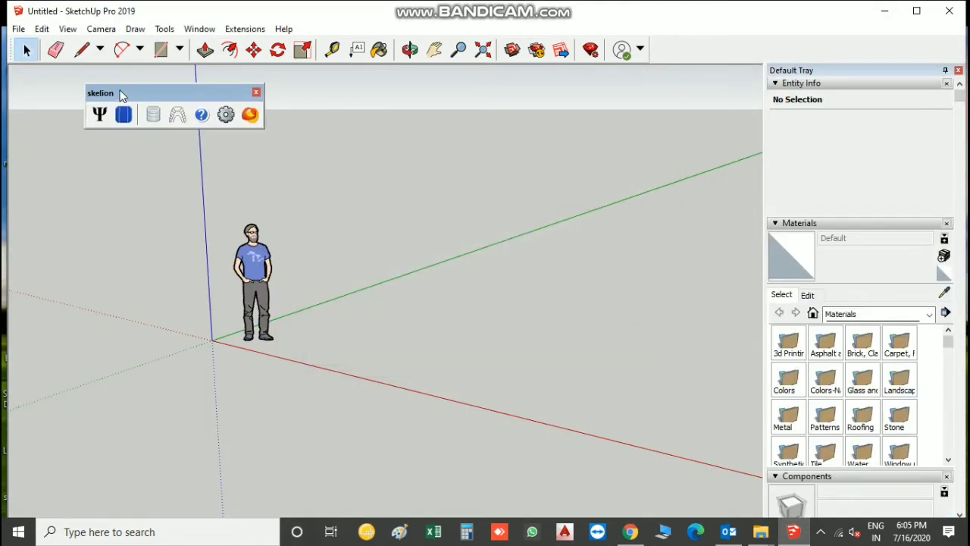
drag(121, 95, 267, 93)
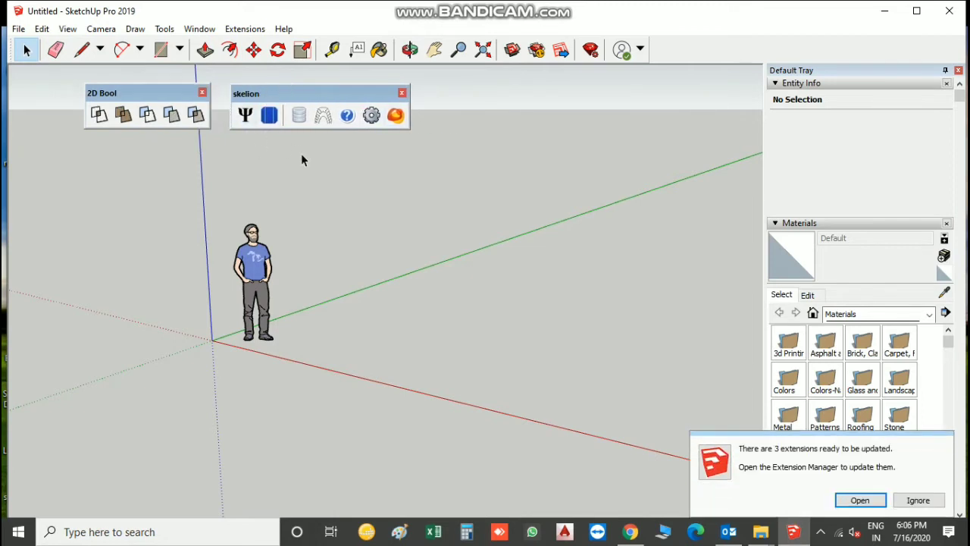
click(245, 29)
mouse_move(259, 46)
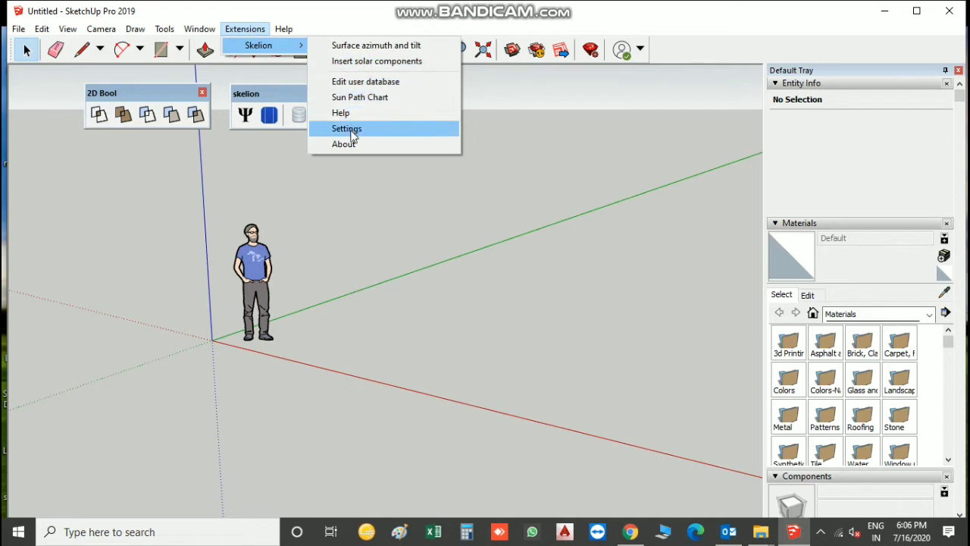
click(258, 147)
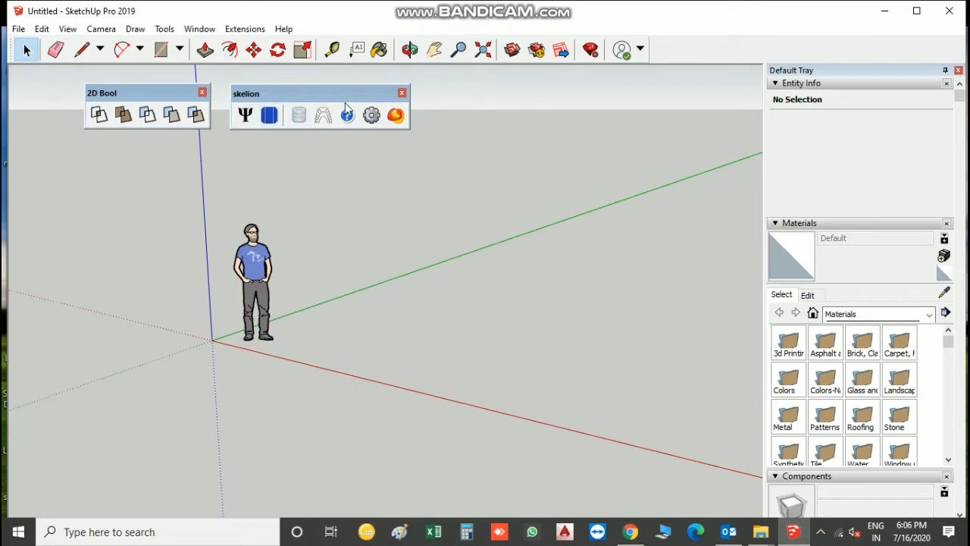
click(255, 278)
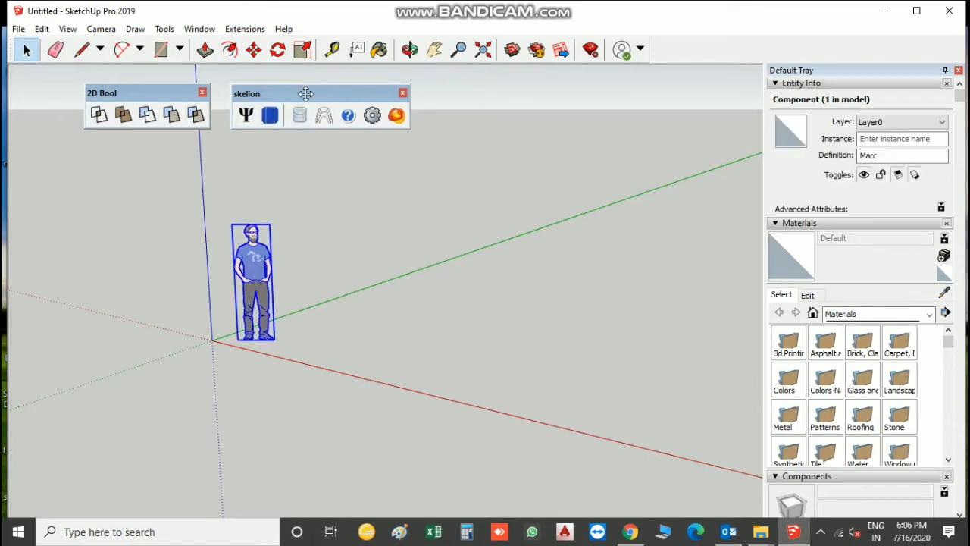
Dismiss Skelion's selection warning and delete the default person figure
mouse_move(267, 95)
mouse_down()
mouse_move(459, 134)
mouse_move(501, 110)
mouse_up()
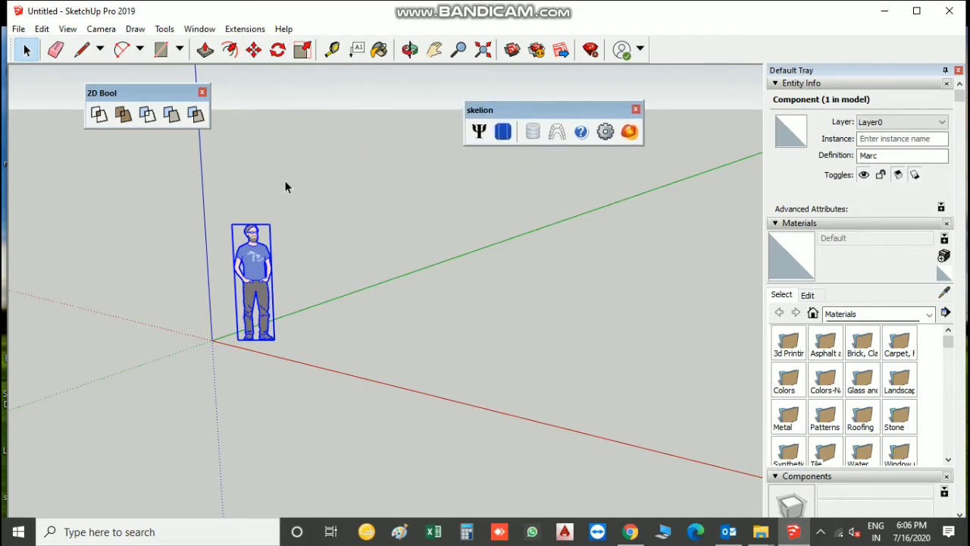
click(503, 133)
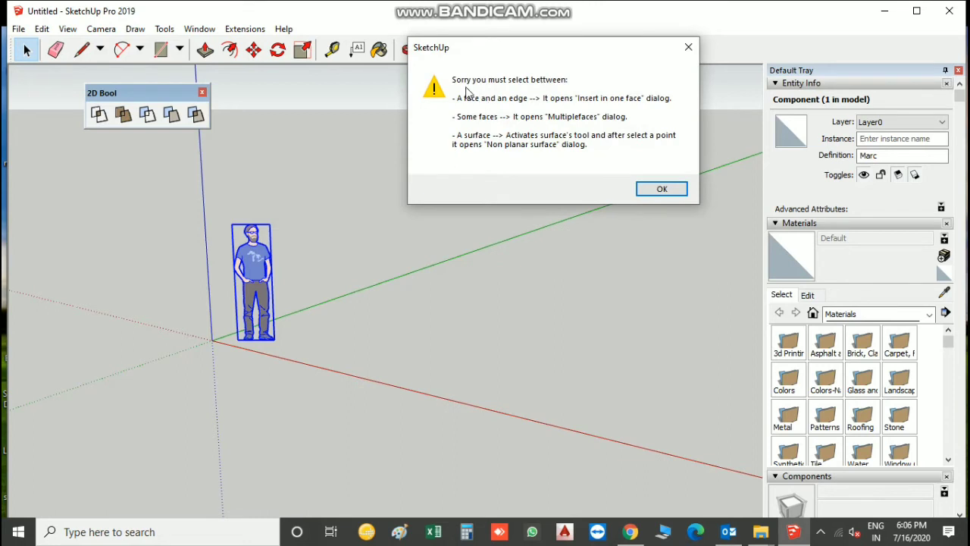
click(652, 189)
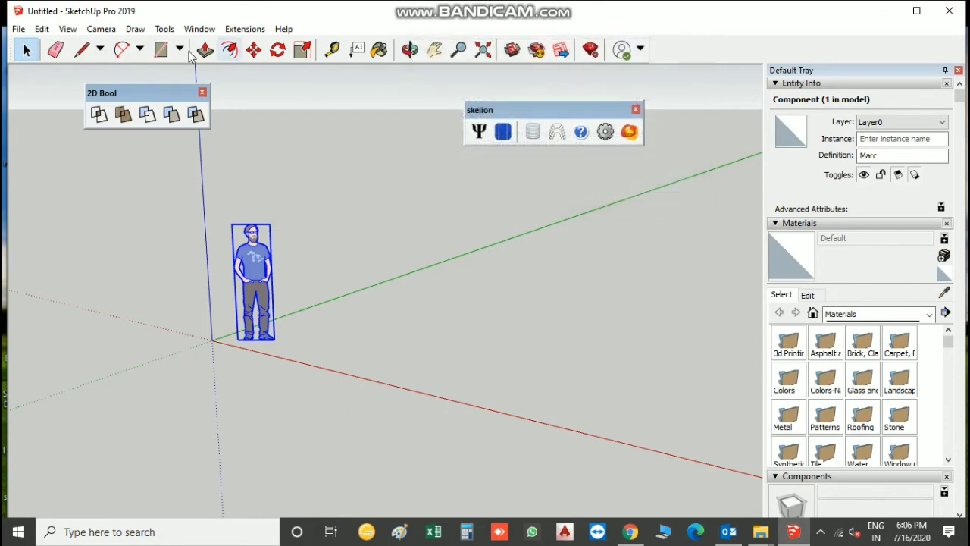
click(161, 50)
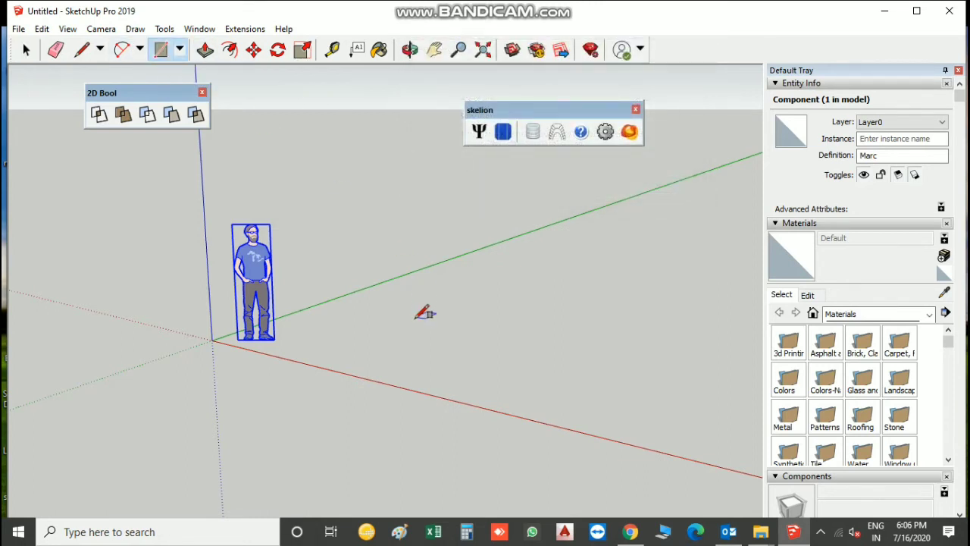
middle_drag(377, 367, 409, 368)
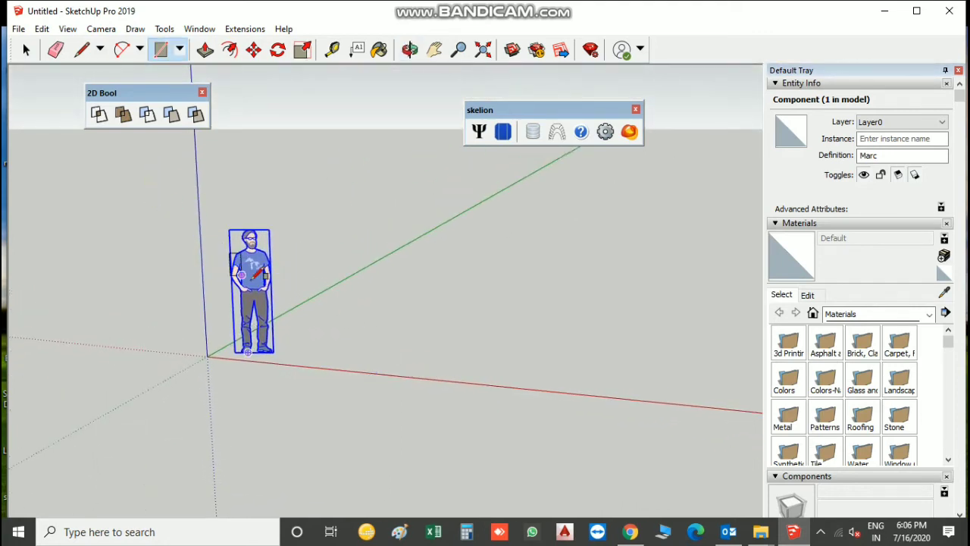
key(space)
key(Delete)
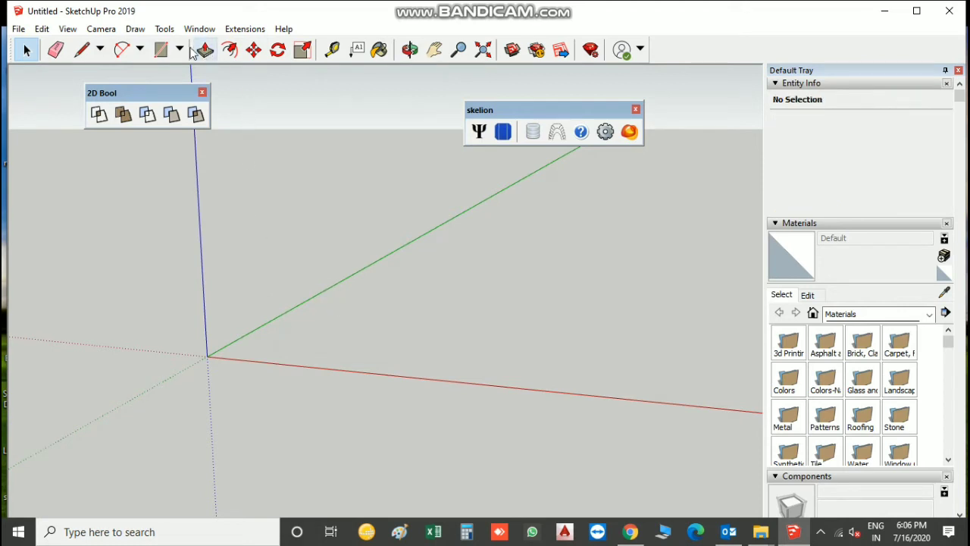
Draw a ground rectangle, push/pull it up into a box, and select its top face
click(160, 49)
middle_drag(363, 339, 391, 333)
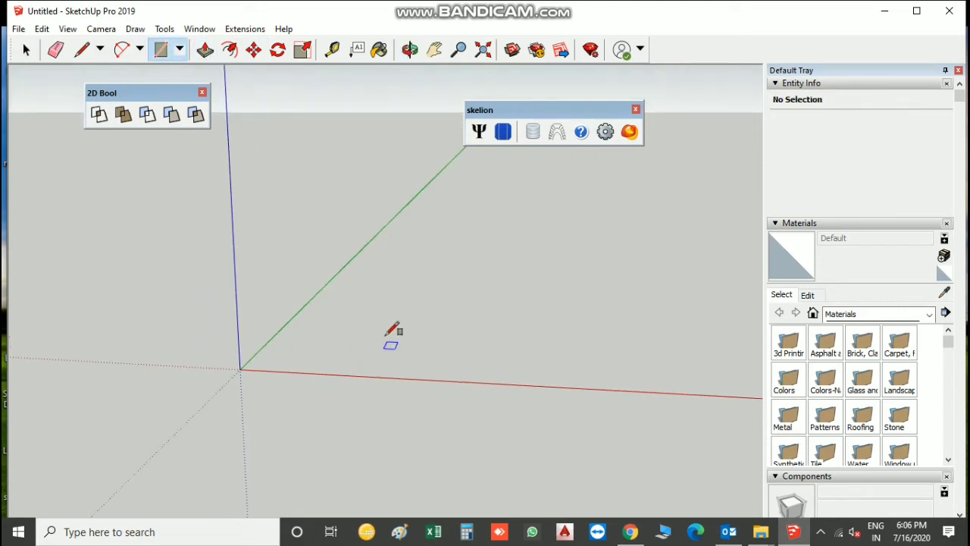
click(343, 304)
click(430, 368)
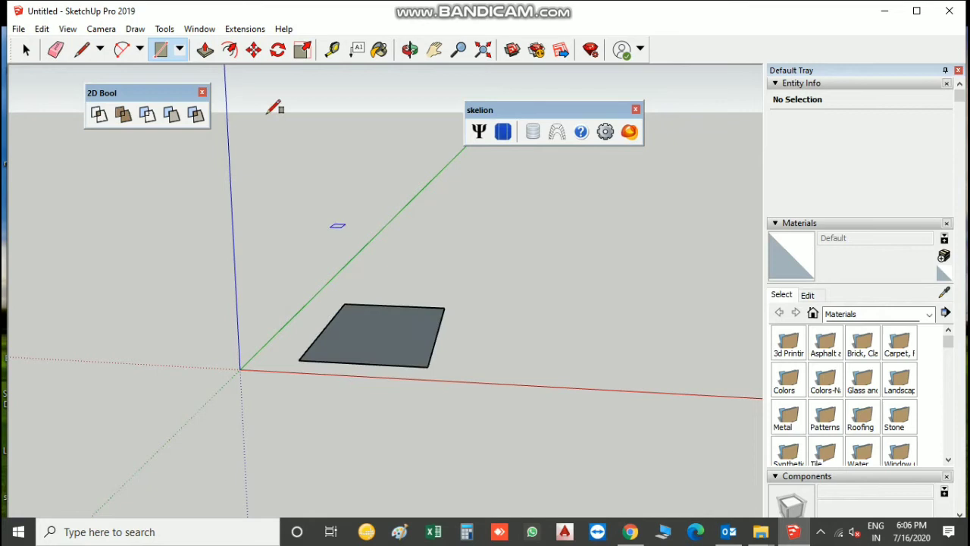
click(204, 49)
drag(369, 331, 372, 275)
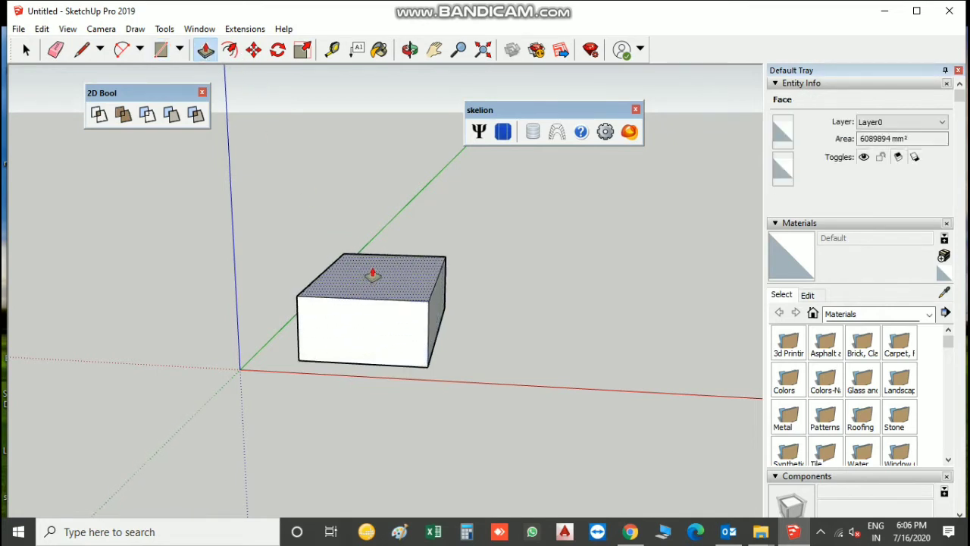
mouse_move(444, 283)
middle_down()
mouse_move(455, 331)
mouse_move(440, 372)
mouse_move(249, 373)
mouse_move(416, 422)
mouse_move(553, 387)
mouse_move(607, 362)
mouse_move(568, 387)
mouse_move(417, 411)
mouse_move(289, 411)
mouse_move(156, 379)
mouse_move(444, 374)
mouse_move(398, 374)
middle_up()
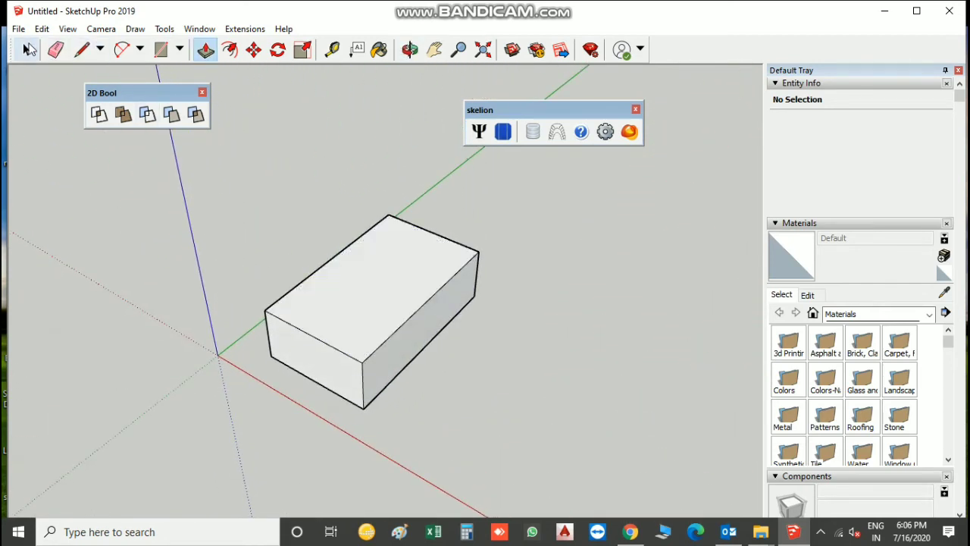
click(26, 49)
click(359, 284)
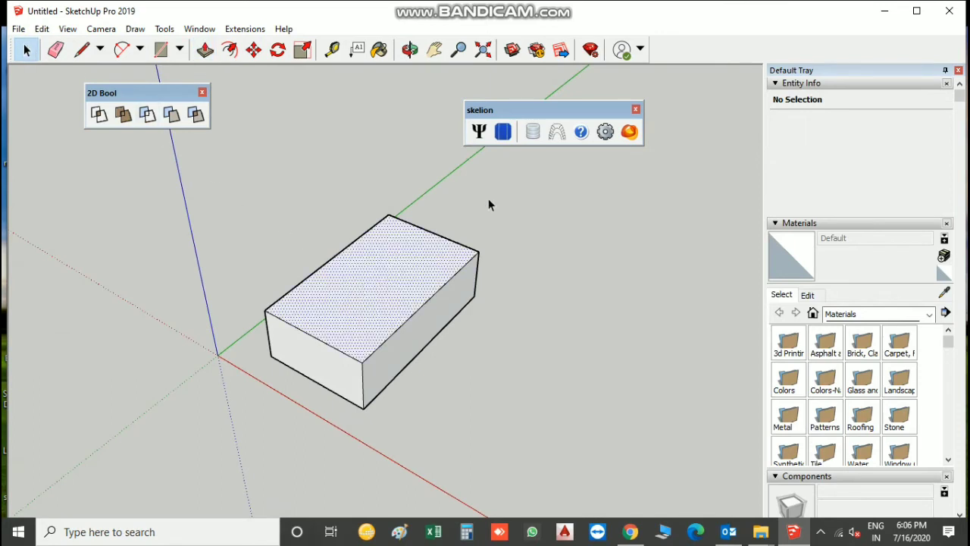
Start Skelion's solar component insertion for the top face and set Relative tilt to 25
click(503, 133)
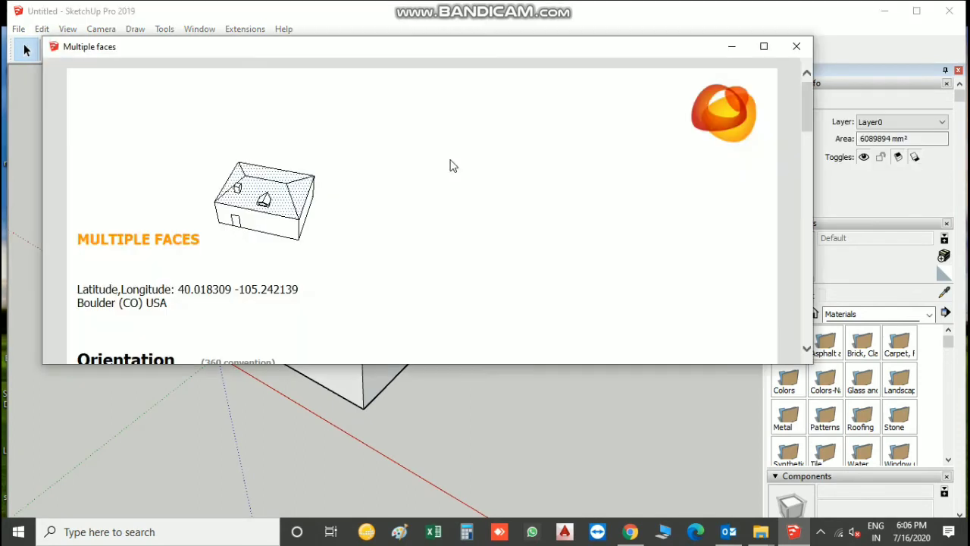
scroll(310, 247, down, 2)
scroll(310, 247, down, 1)
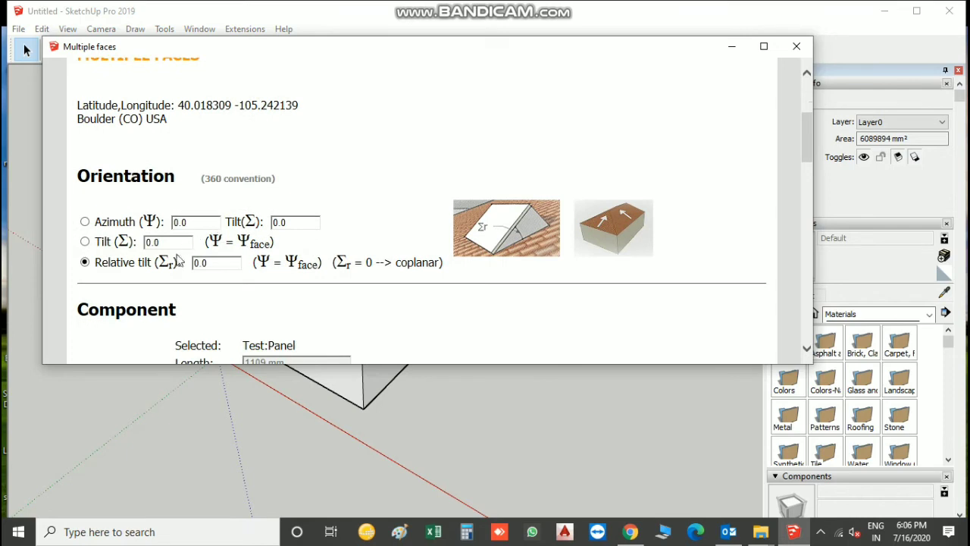
drag(216, 266, 175, 272)
scroll(309, 251, down, 1)
scroll(309, 250, down, 2)
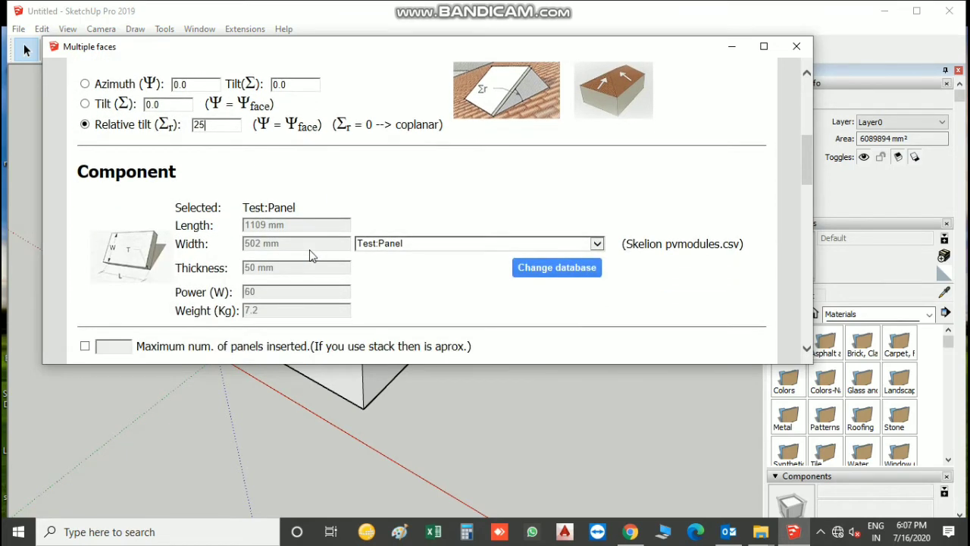
scroll(309, 251, down, 2)
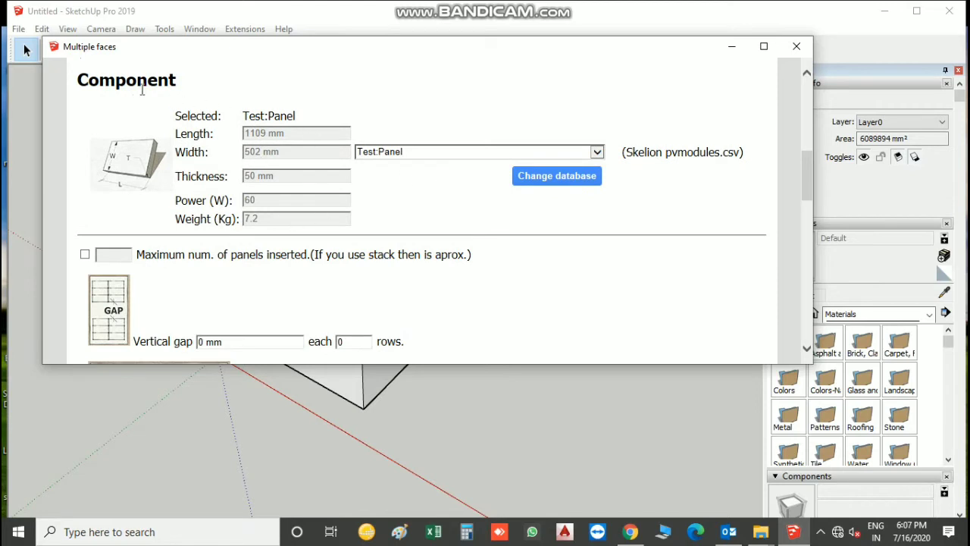
scroll(347, 214, down, 2)
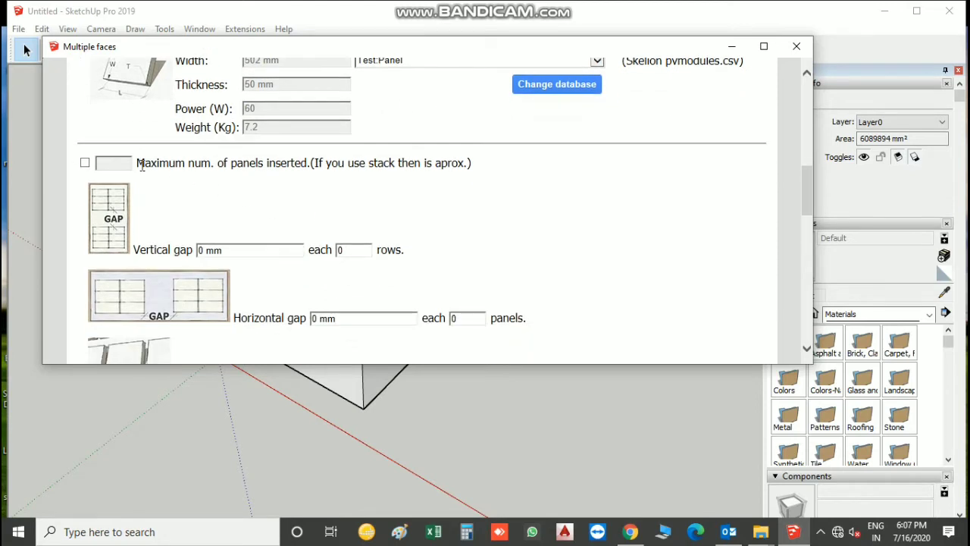
Limit the insertion to a maximum of 4 panels and place them on the top face
click(87, 163)
scroll(227, 189, down, 1)
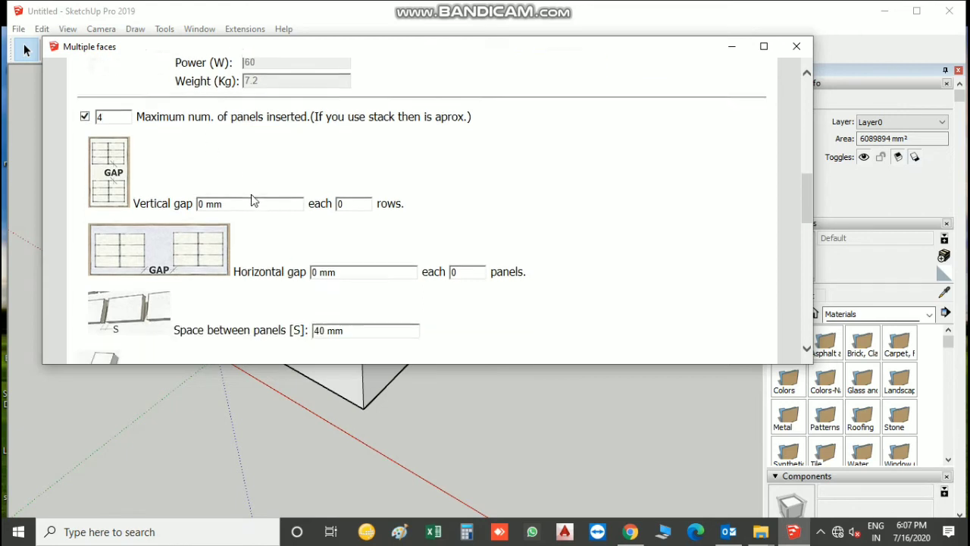
scroll(288, 209, down, 2)
scroll(312, 214, down, 2)
scroll(295, 227, down, 1)
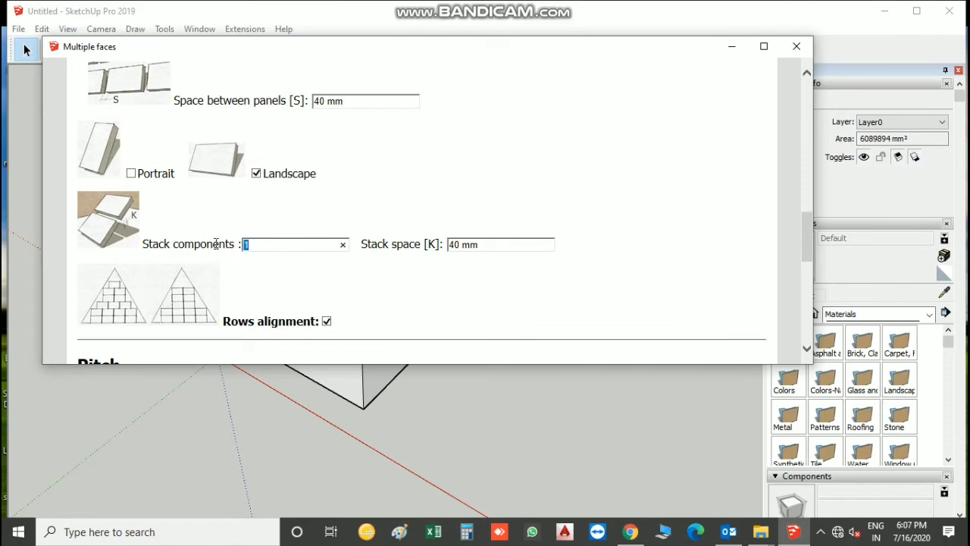
scroll(455, 226, down, 2)
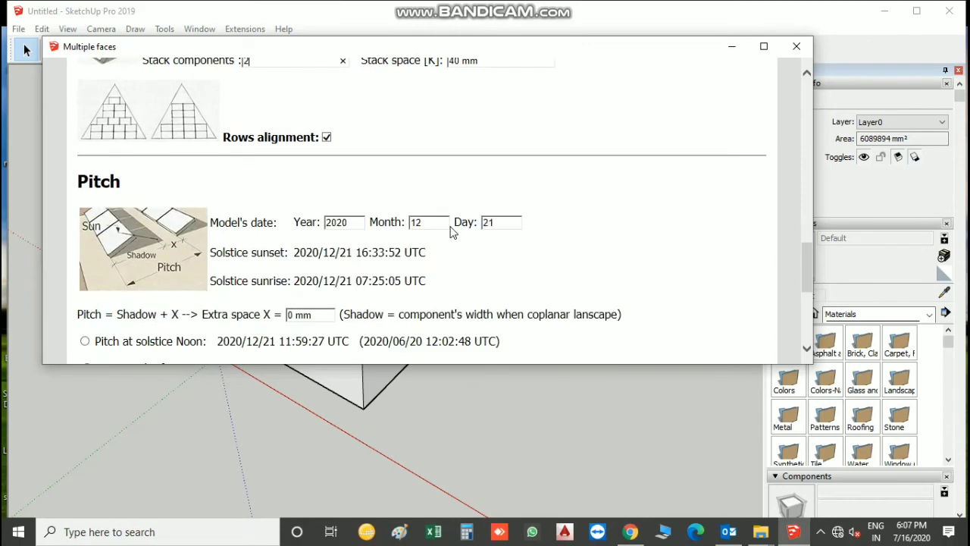
scroll(451, 229, down, 1)
scroll(451, 231, down, 1)
scroll(452, 232, down, 1)
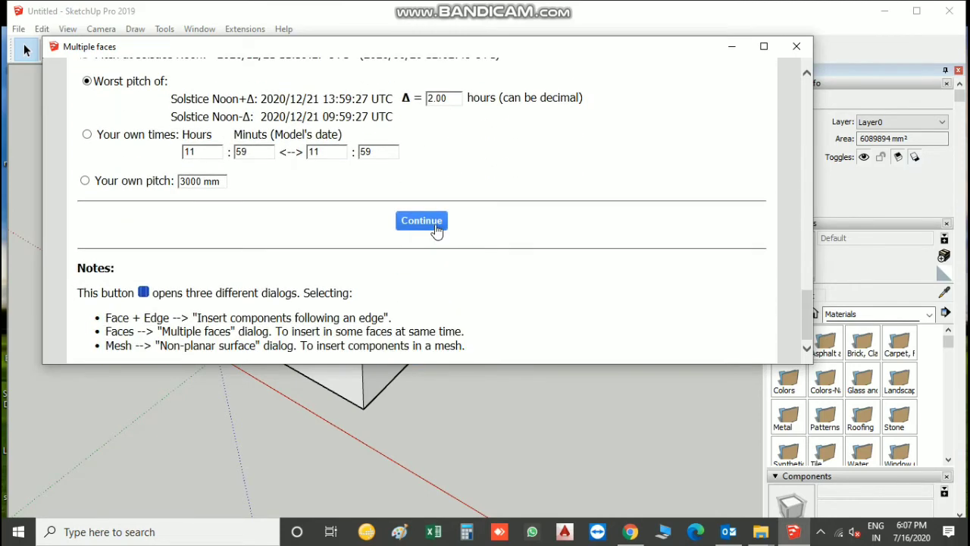
click(435, 225)
mouse_move(345, 334)
middle_down()
mouse_move(311, 361)
mouse_move(392, 336)
mouse_move(382, 310)
mouse_move(396, 346)
mouse_move(402, 326)
mouse_move(421, 345)
mouse_move(373, 357)
mouse_move(522, 329)
mouse_move(266, 346)
middle_up()
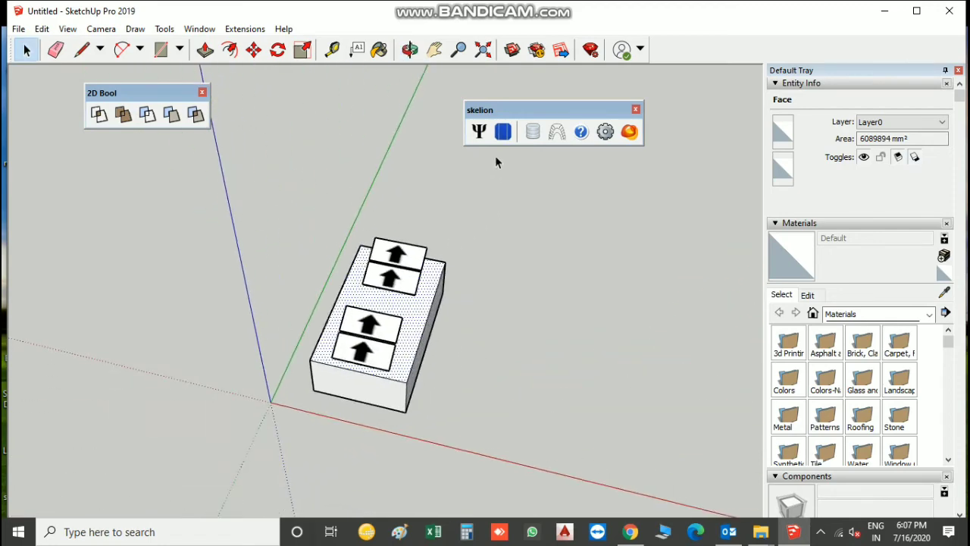
click(389, 338)
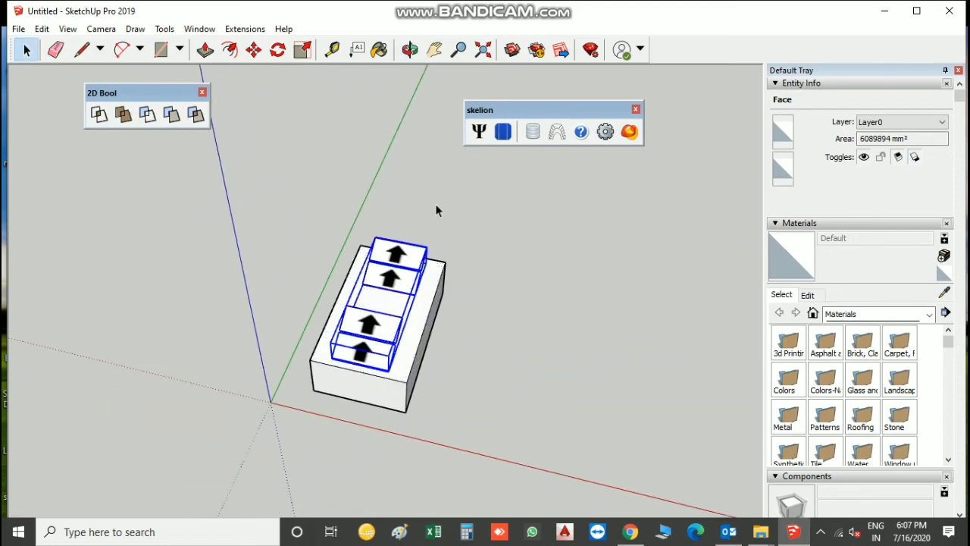
click(502, 132)
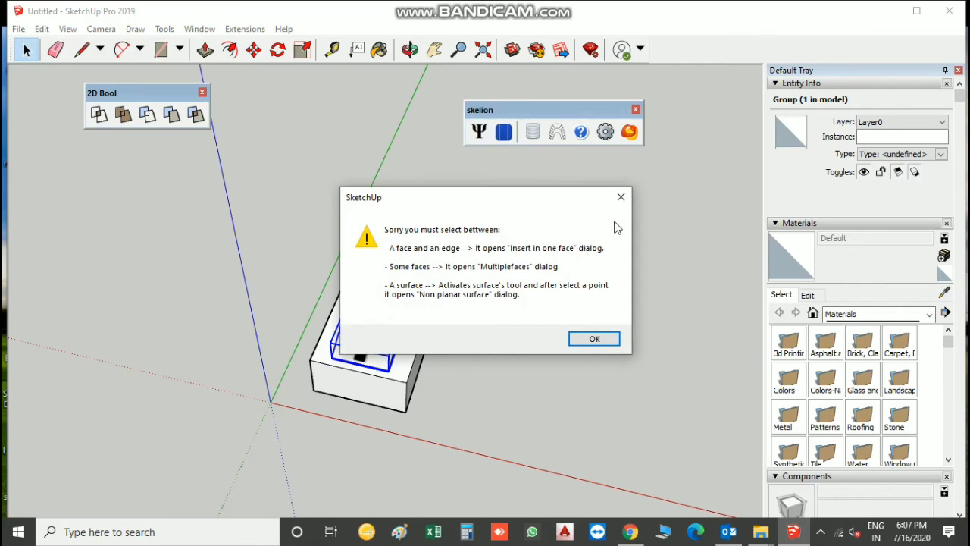
click(621, 197)
scroll(411, 336, up, 3)
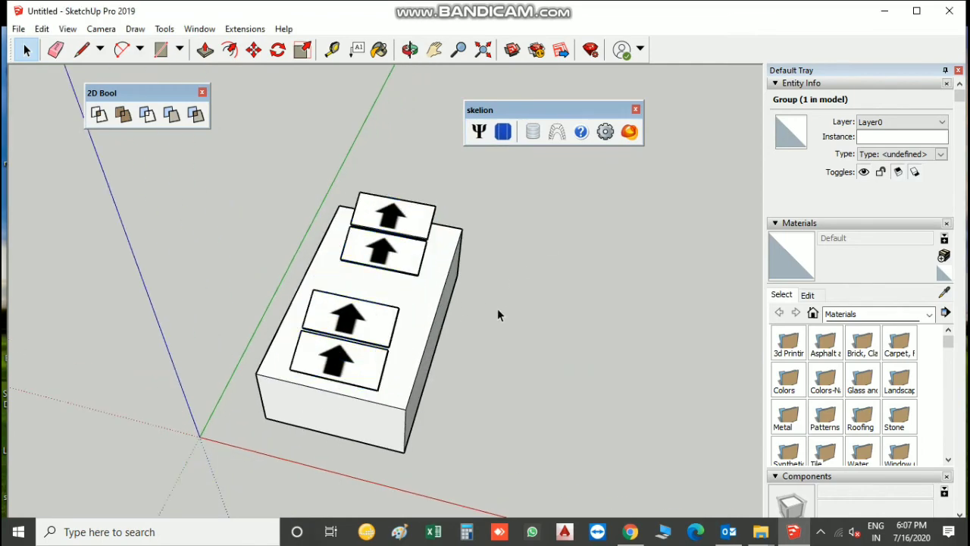
mouse_move(530, 345)
middle_down()
mouse_move(389, 369)
mouse_move(268, 364)
middle_up()
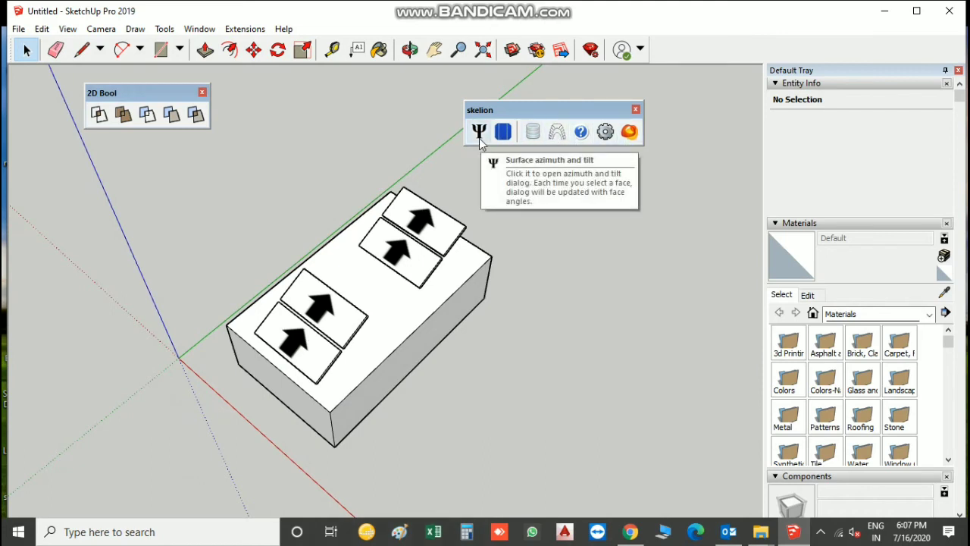
click(479, 138)
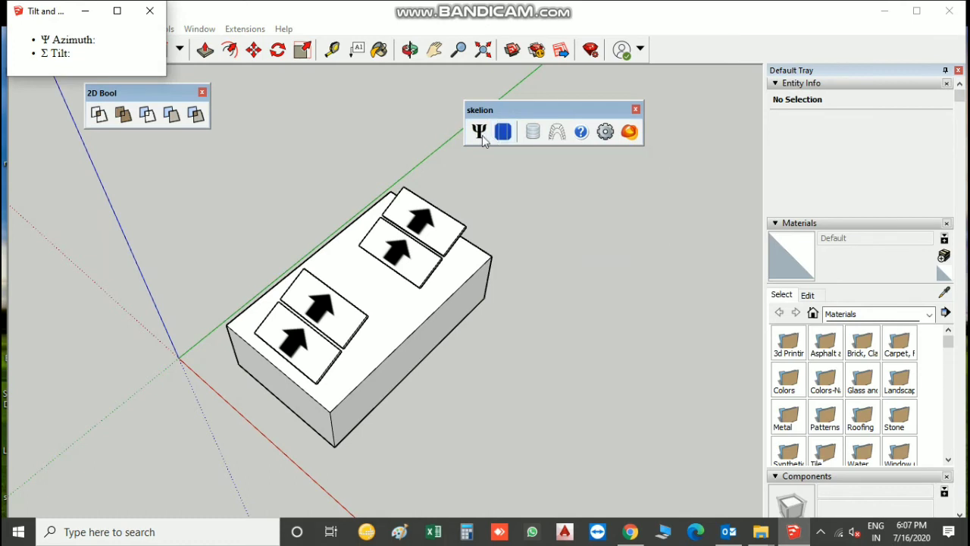
click(149, 10)
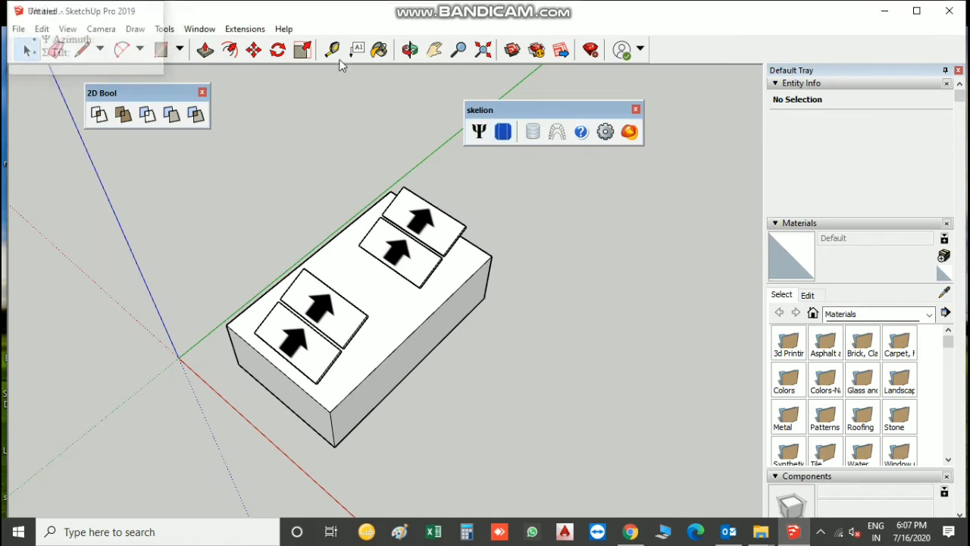
click(506, 133)
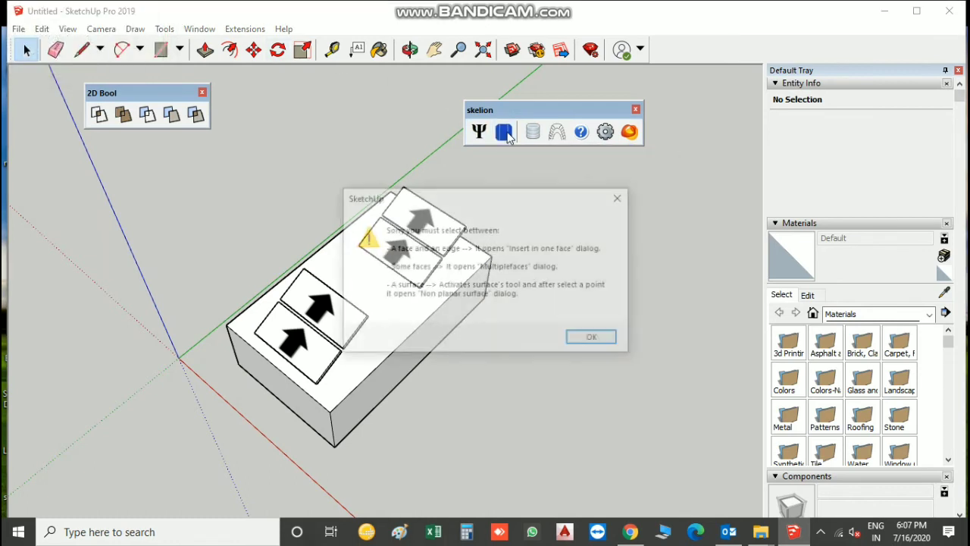
click(621, 194)
click(534, 133)
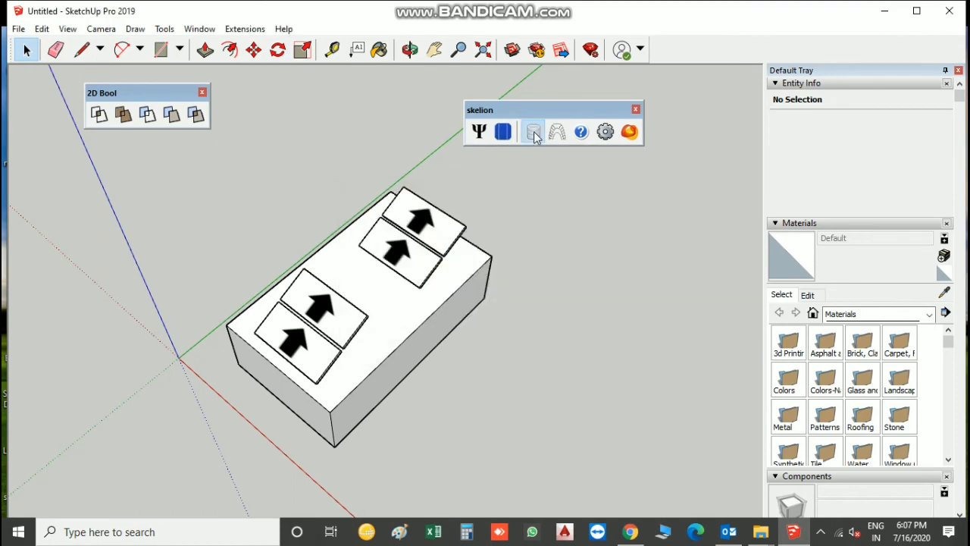
scroll(412, 232, down, 1)
scroll(422, 232, down, 1)
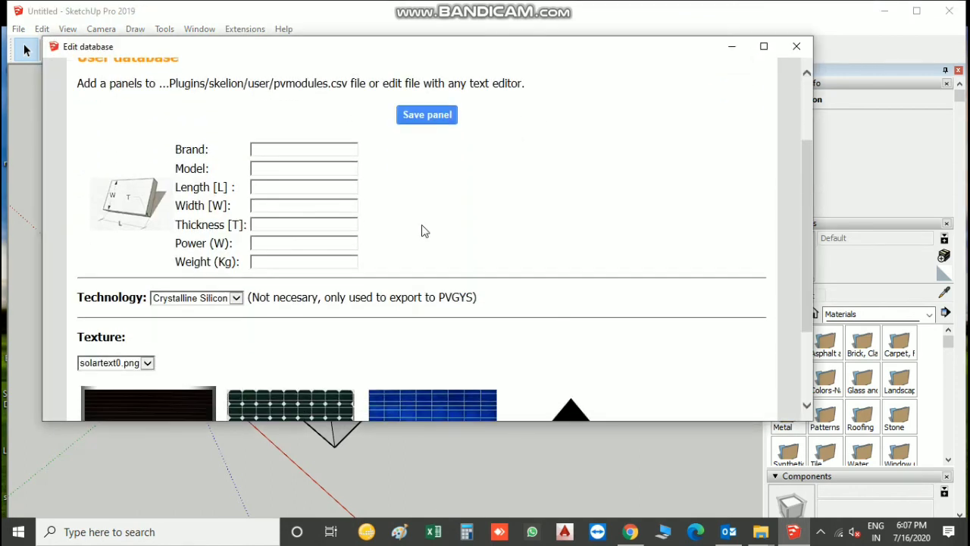
scroll(424, 238, down, 1)
scroll(423, 238, down, 1)
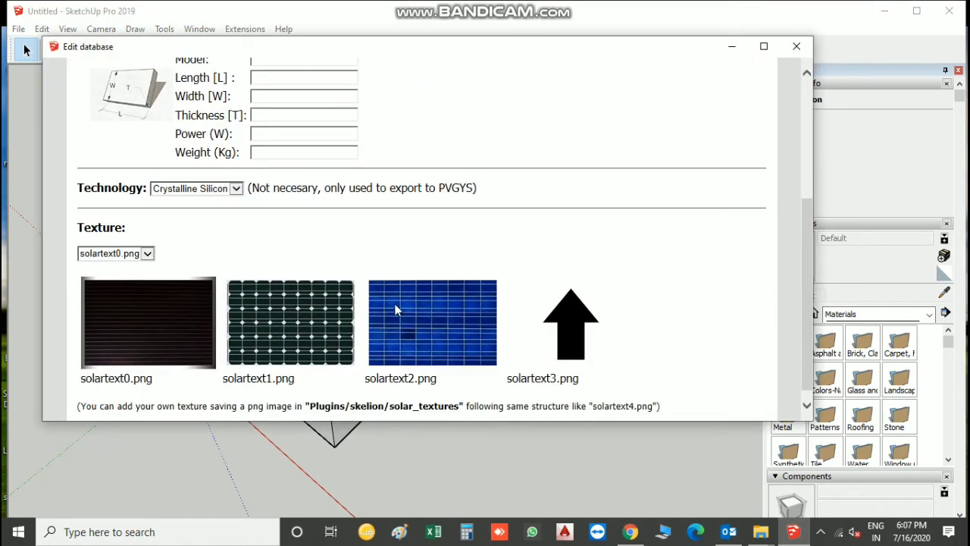
scroll(395, 309, up, 5)
scroll(394, 309, up, 1)
click(797, 46)
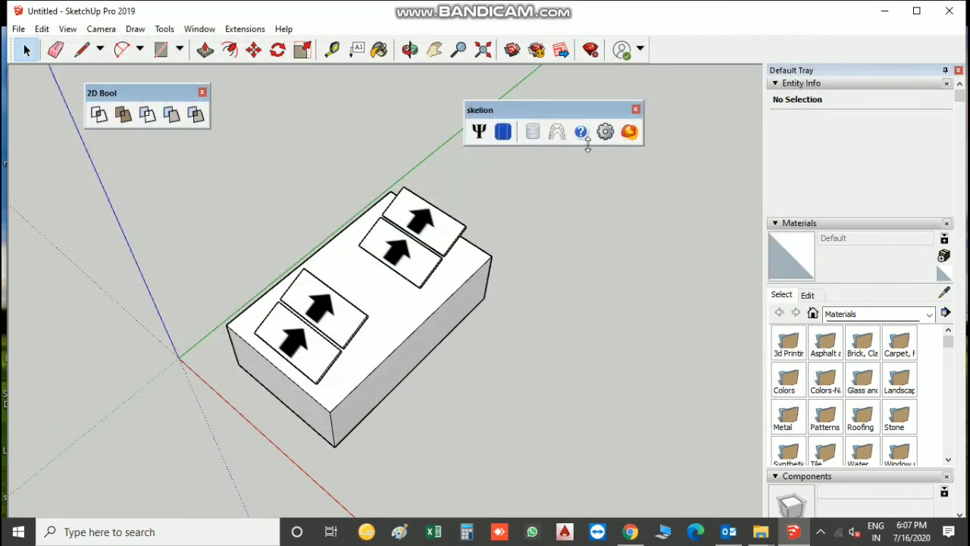
click(551, 135)
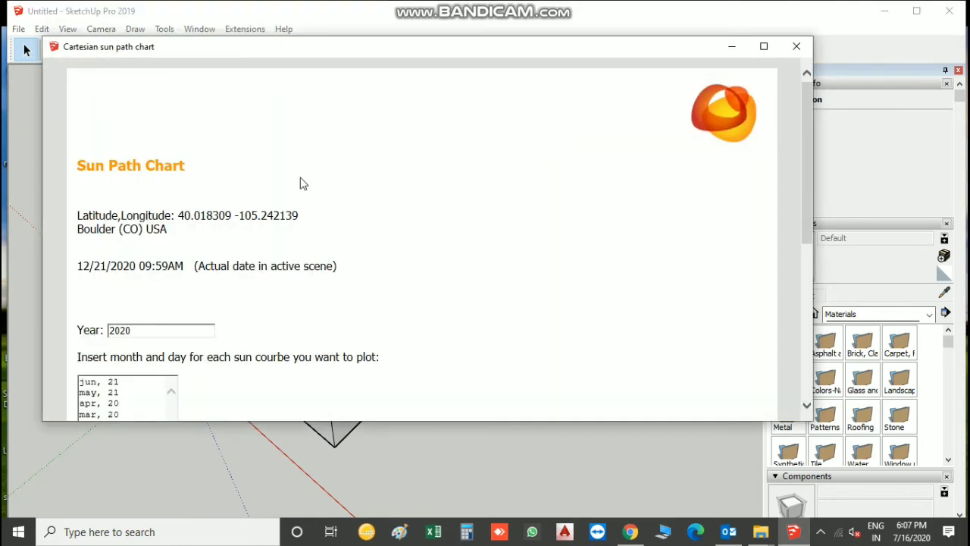
scroll(302, 184, down, 1)
scroll(303, 185, down, 2)
scroll(307, 197, down, 1)
scroll(316, 224, down, 1)
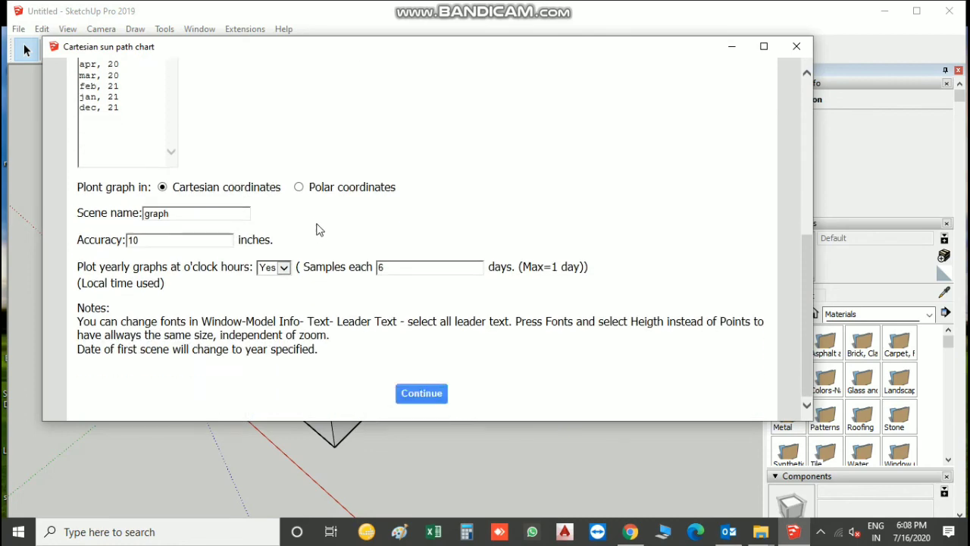
scroll(424, 360, up, 4)
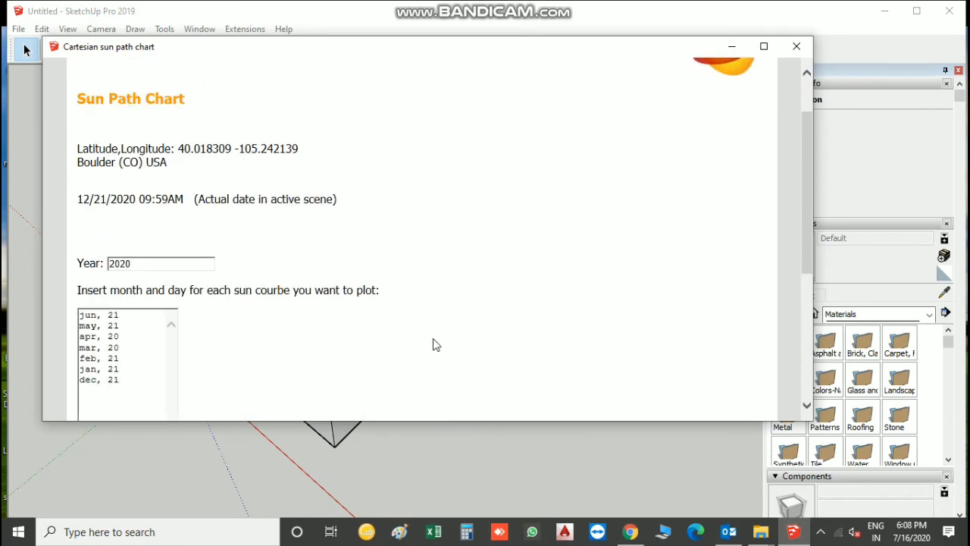
scroll(436, 341, up, 1)
click(797, 46)
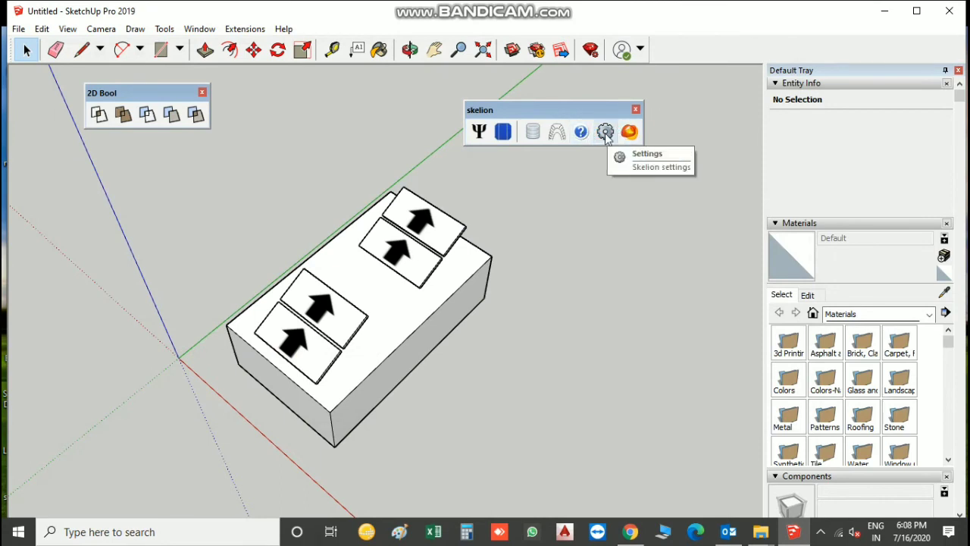
Close the Skelion toolbar, orbit to view the box end-on, then minimize and restore SketchUp
click(639, 112)
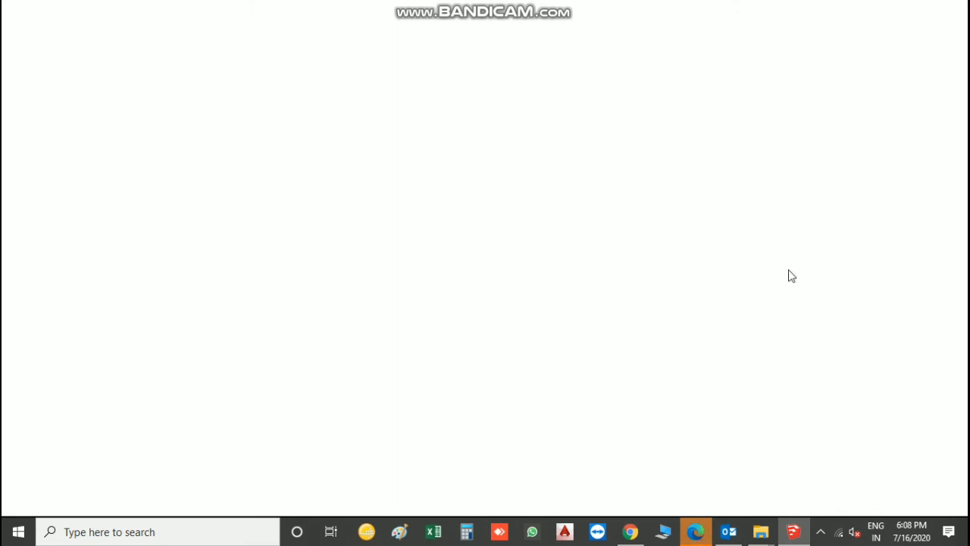
click(695, 531)
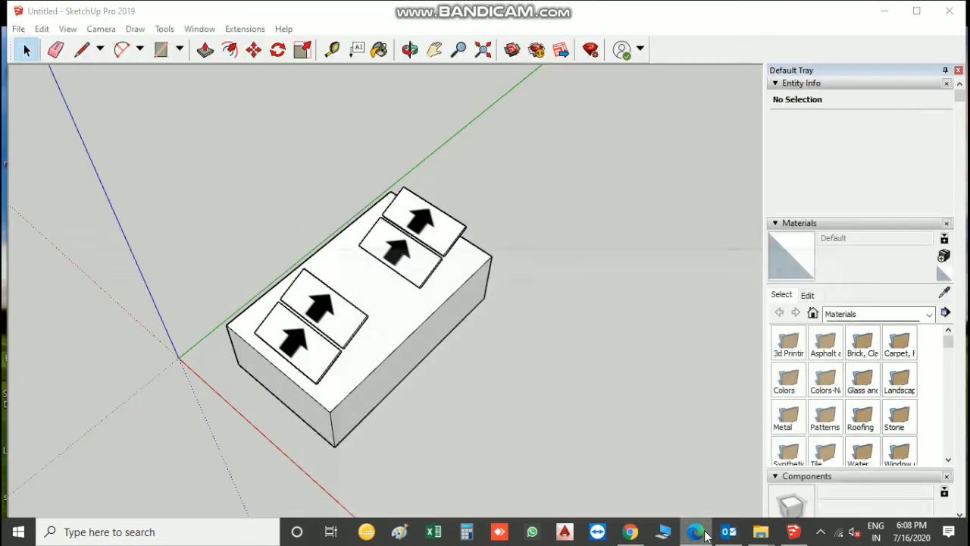
middle_drag(677, 395, 434, 216)
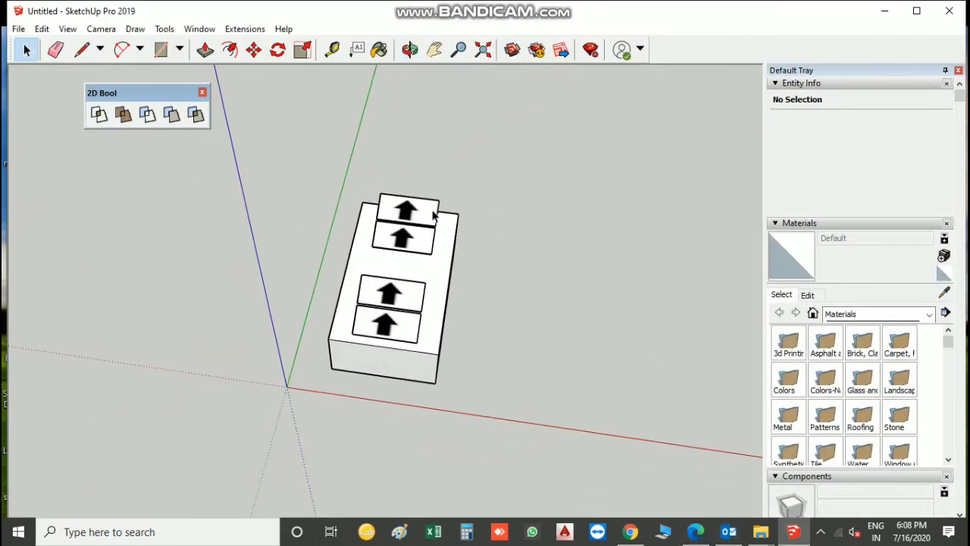
click(793, 531)
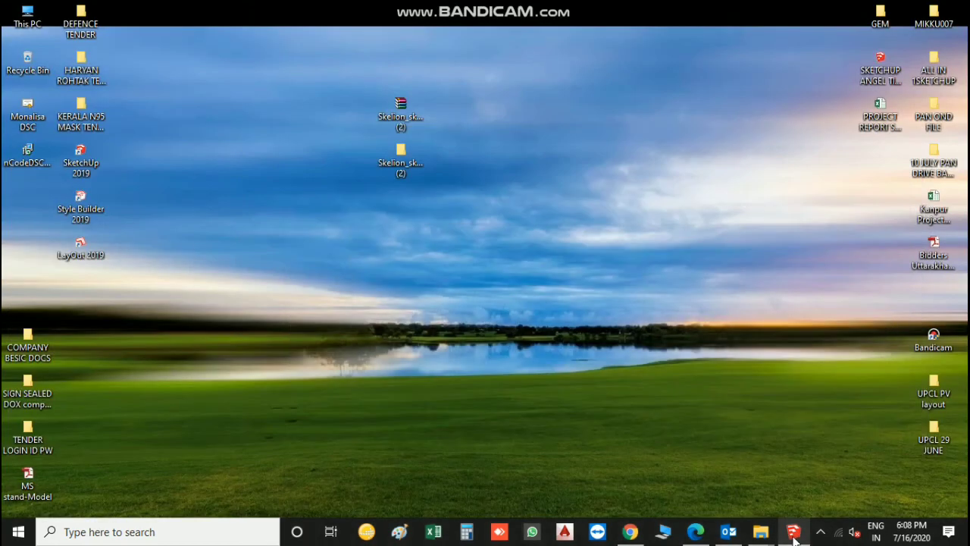
click(793, 531)
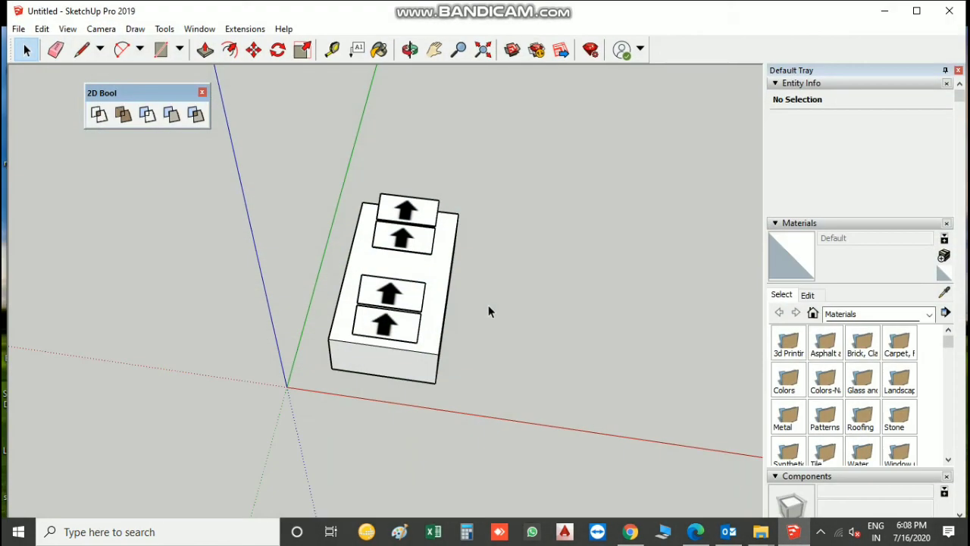
Close SketchUp, saving the model as Untitled to the Desktop when prompted
click(950, 12)
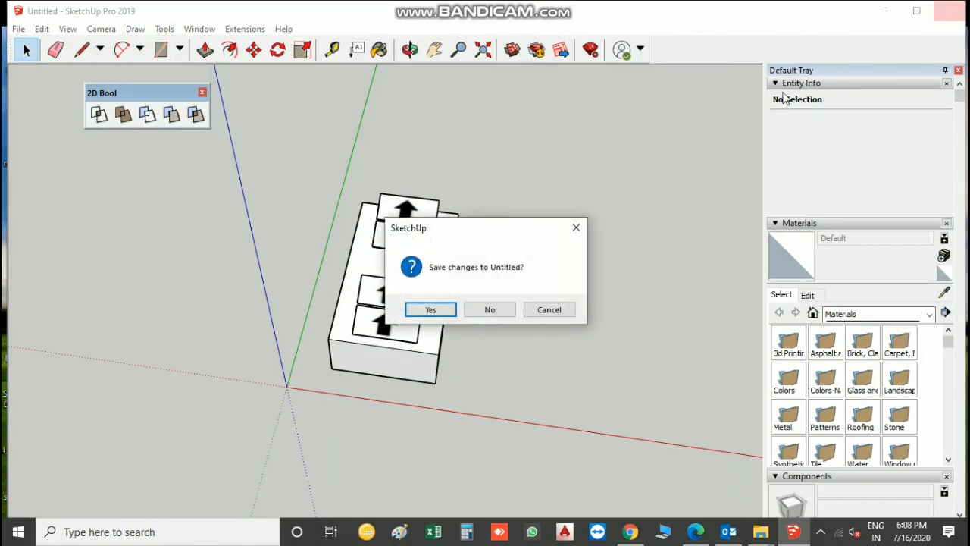
click(430, 309)
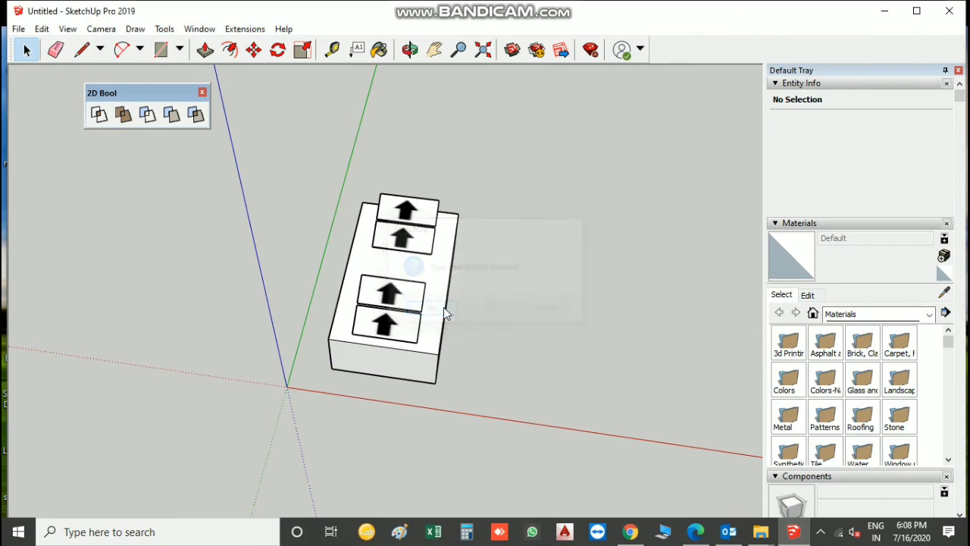
scroll(356, 190, up, 1)
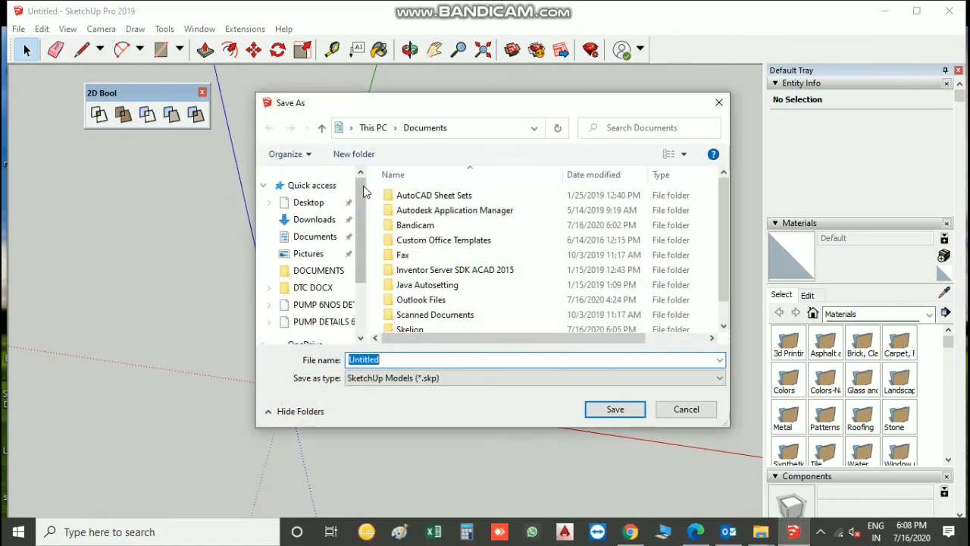
click(310, 203)
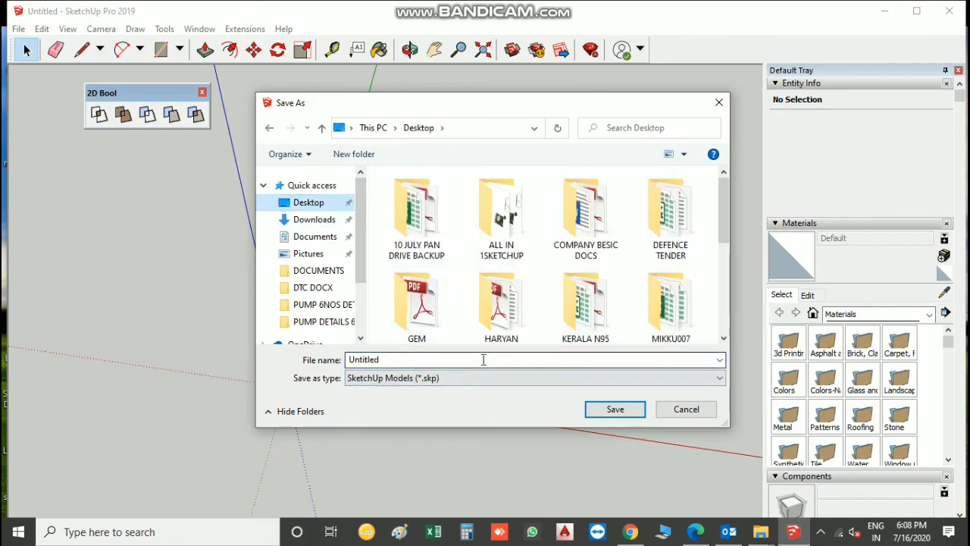
click(604, 407)
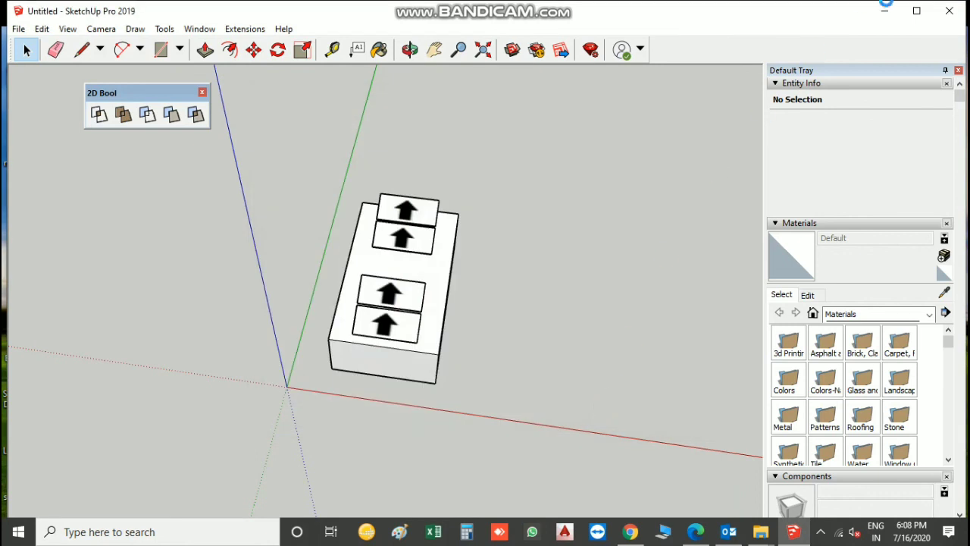
key(alt+F4)
right_click(533, 115)
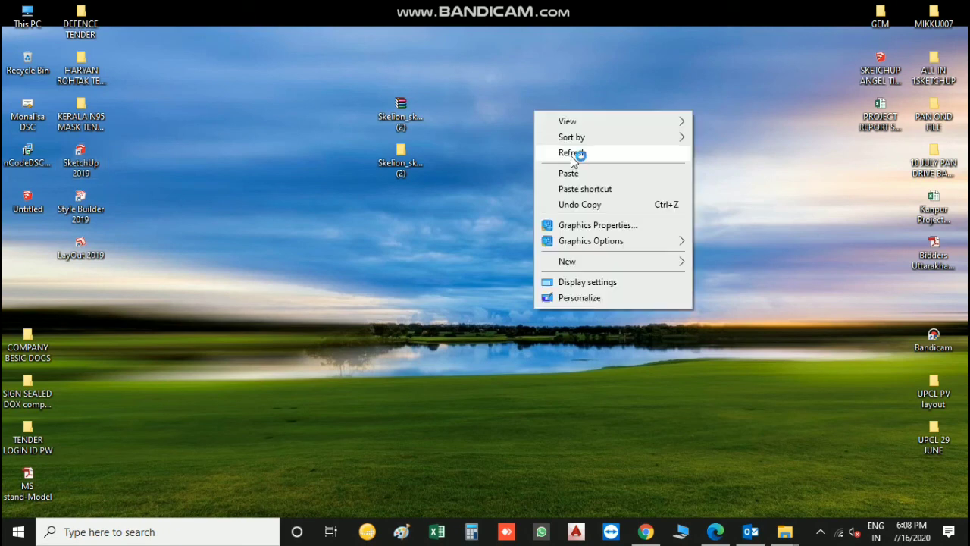
click(571, 155)
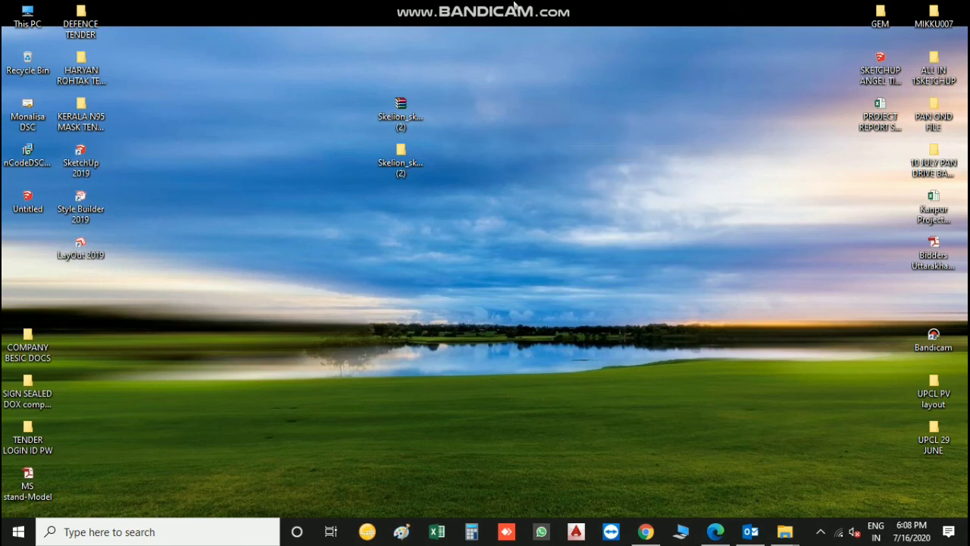